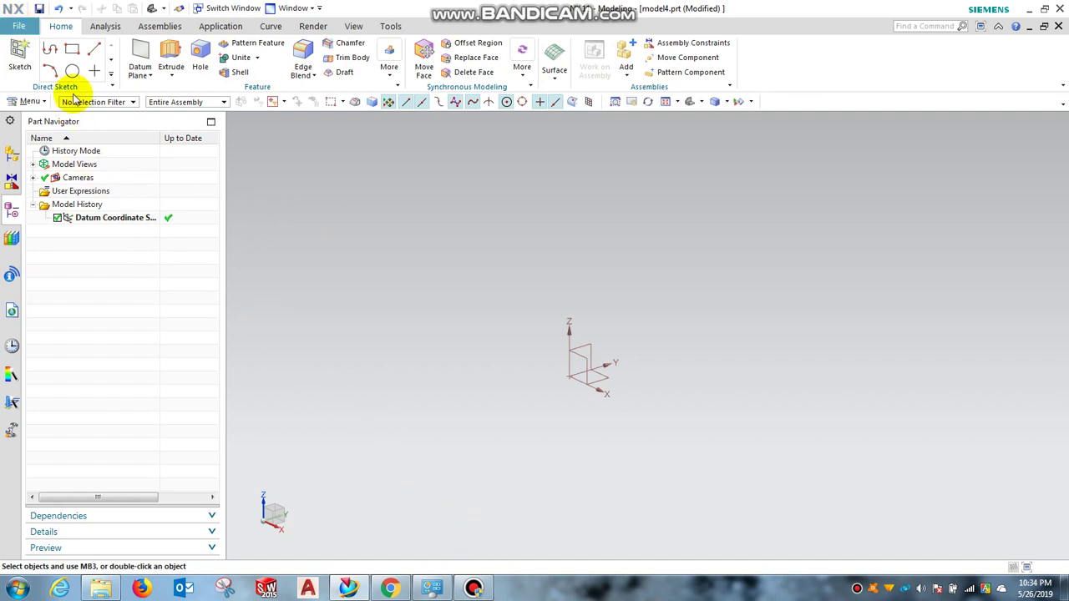
# Step: Create a new millimetre part, model5.prt, from the Model template
pyautogui.click(19, 27)
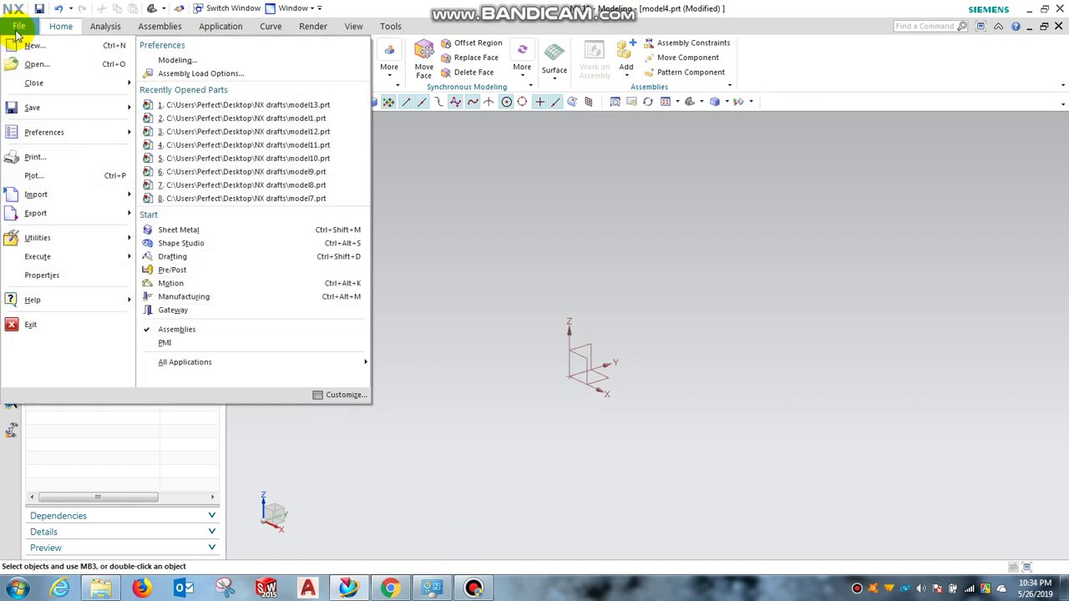
pyautogui.click(26, 42)
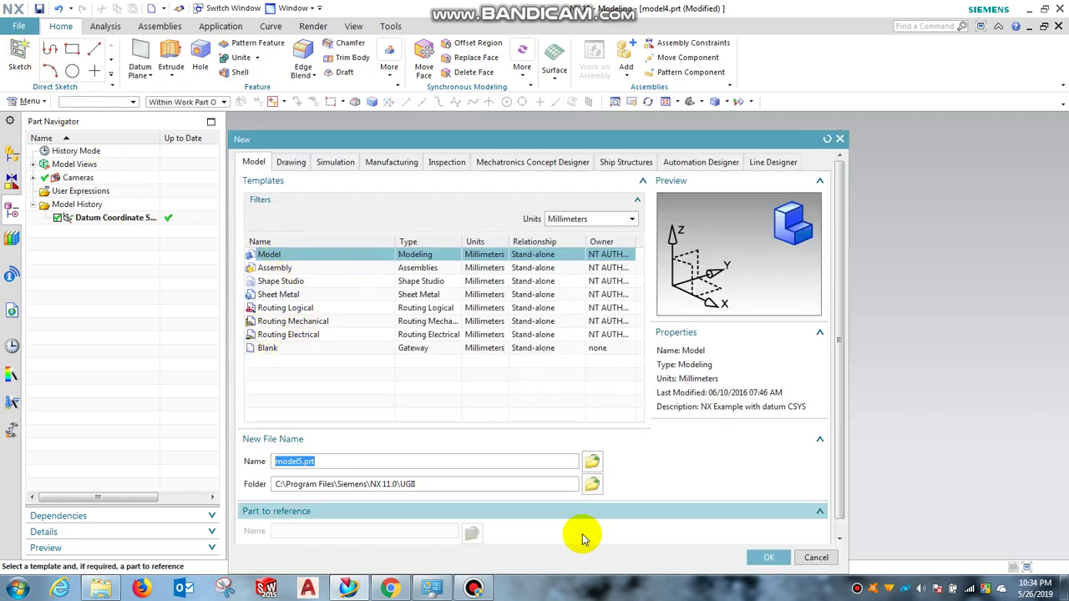
pyautogui.click(769, 558)
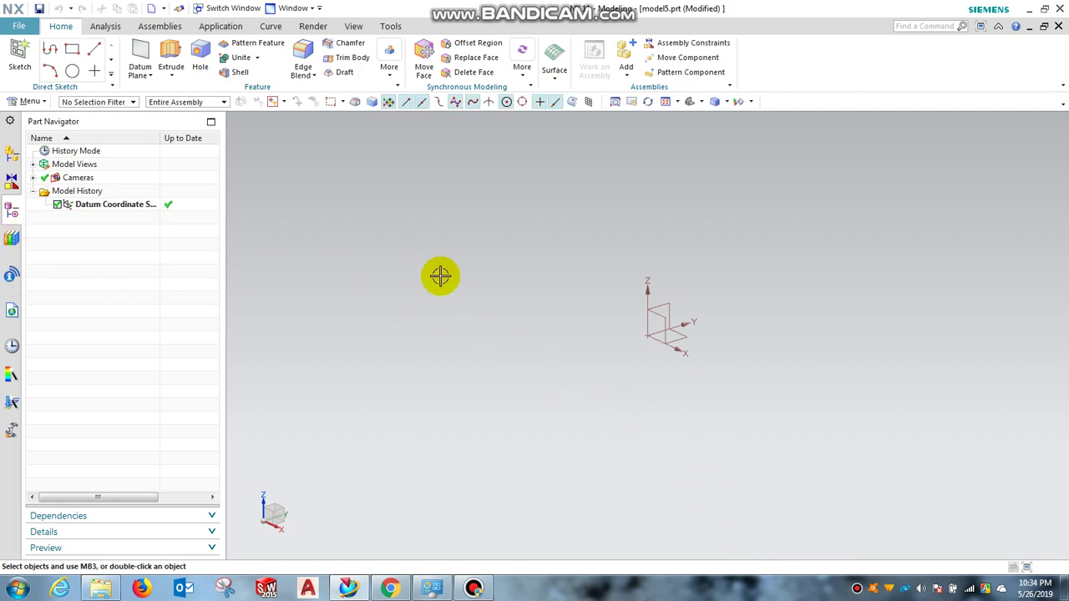
# Step: Create Sketch (1) on the datum CSYS XY plane
pyautogui.click(18, 54)
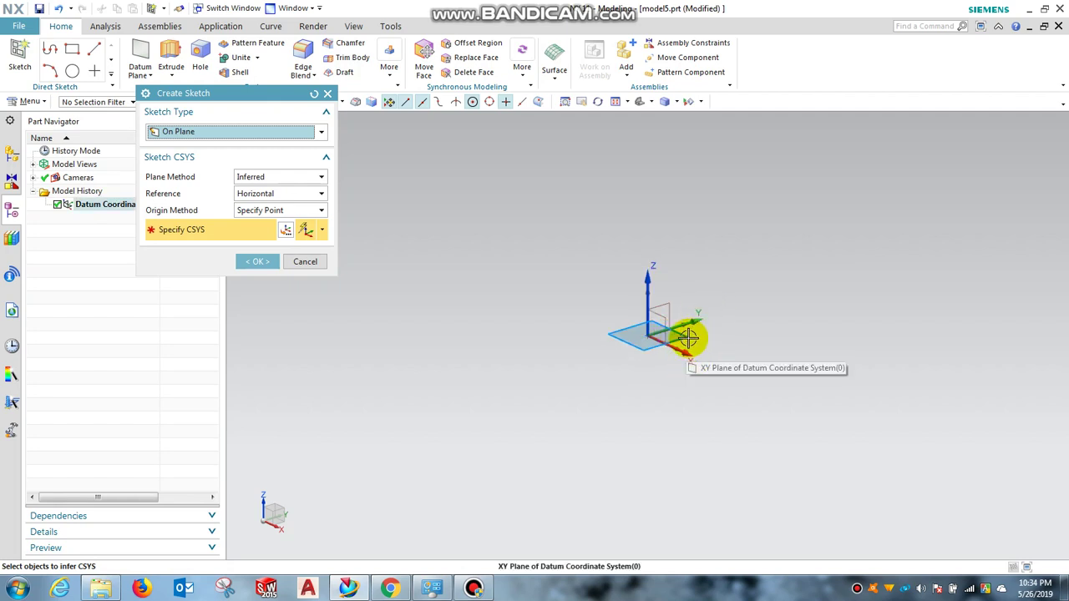
pyautogui.click(682, 337)
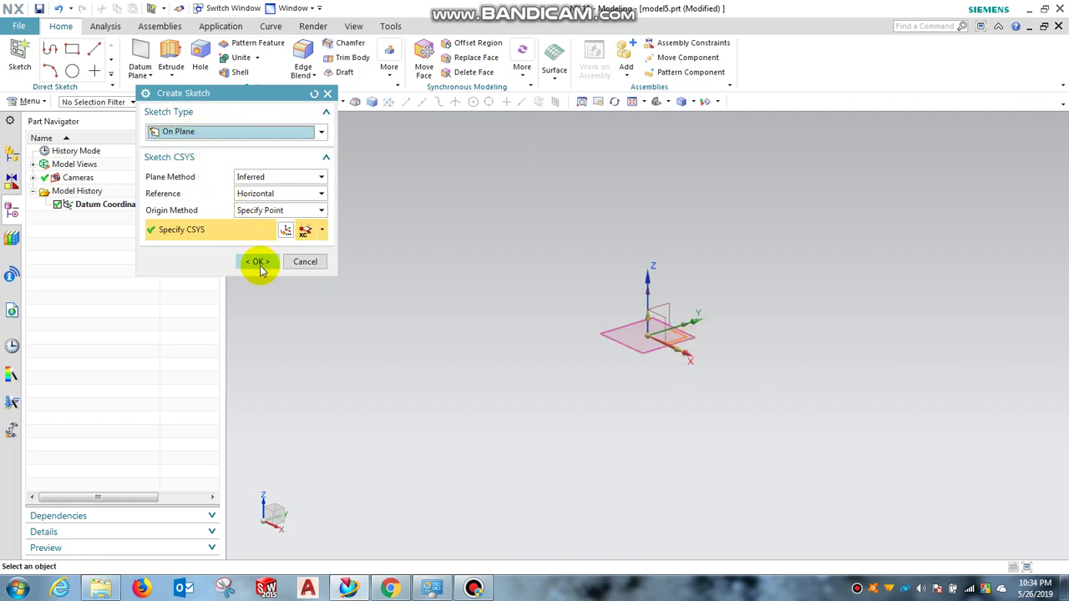
pyautogui.click(259, 263)
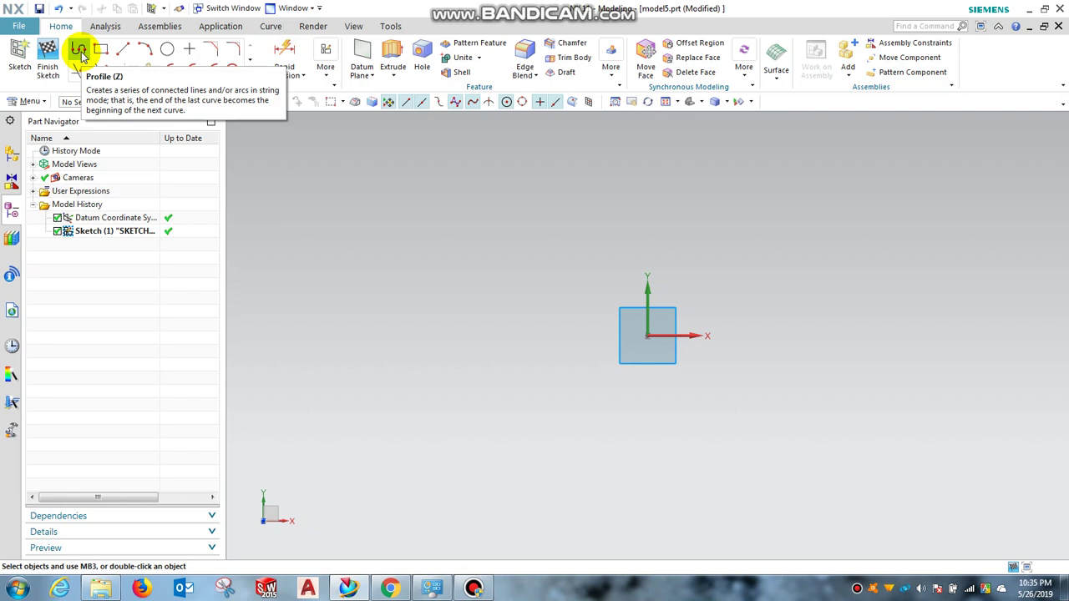
# Step: Draw a profile line from the sketch origin with length 40 and angle 30°, using parametric input
pyautogui.click(79, 50)
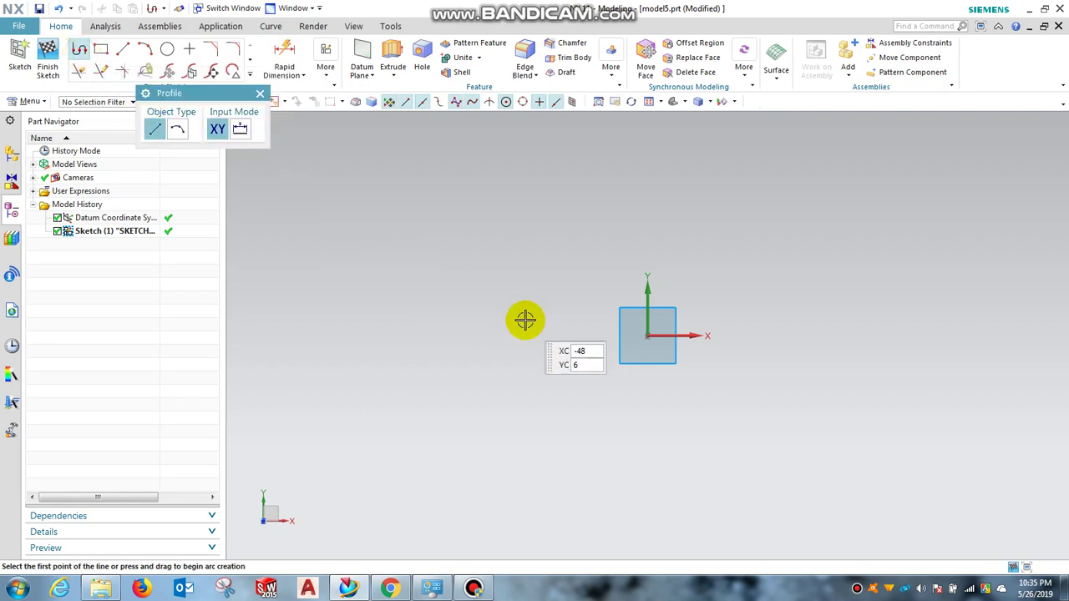
pyautogui.click(240, 130)
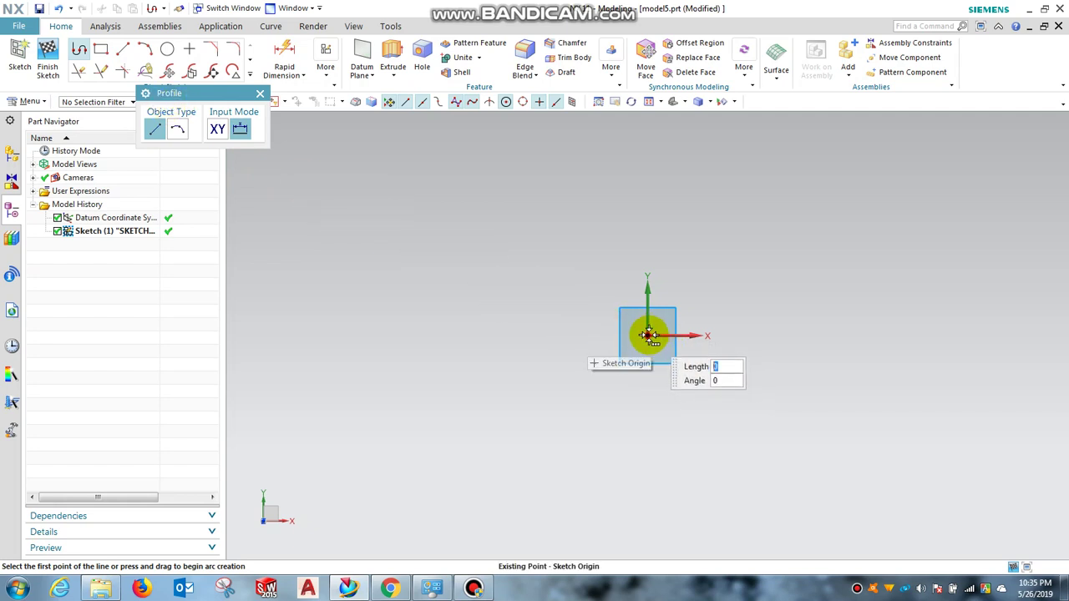
pyautogui.click(648, 335)
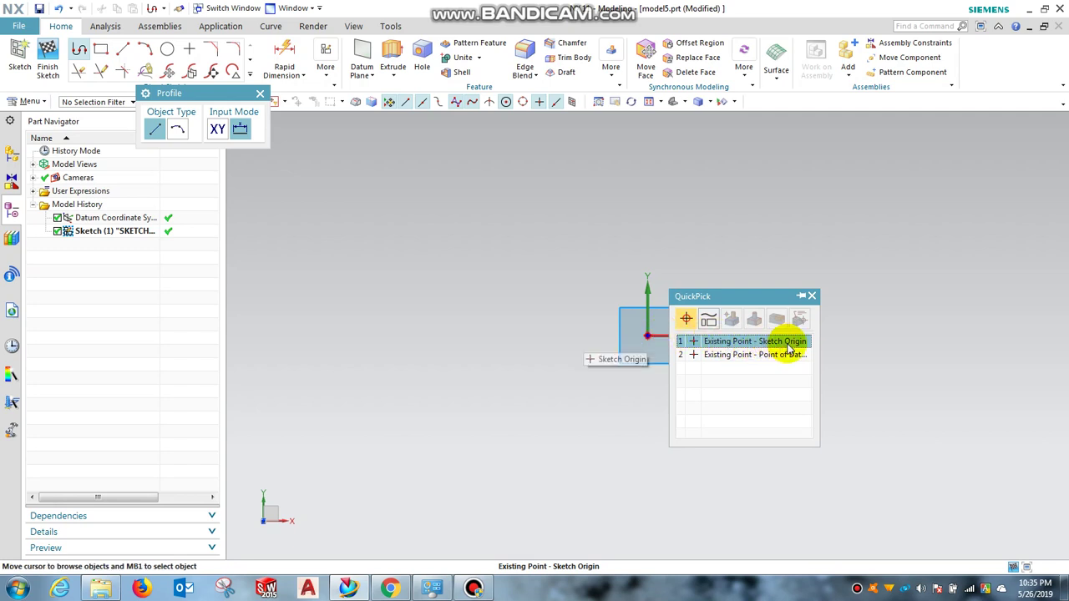
pyautogui.click(789, 344)
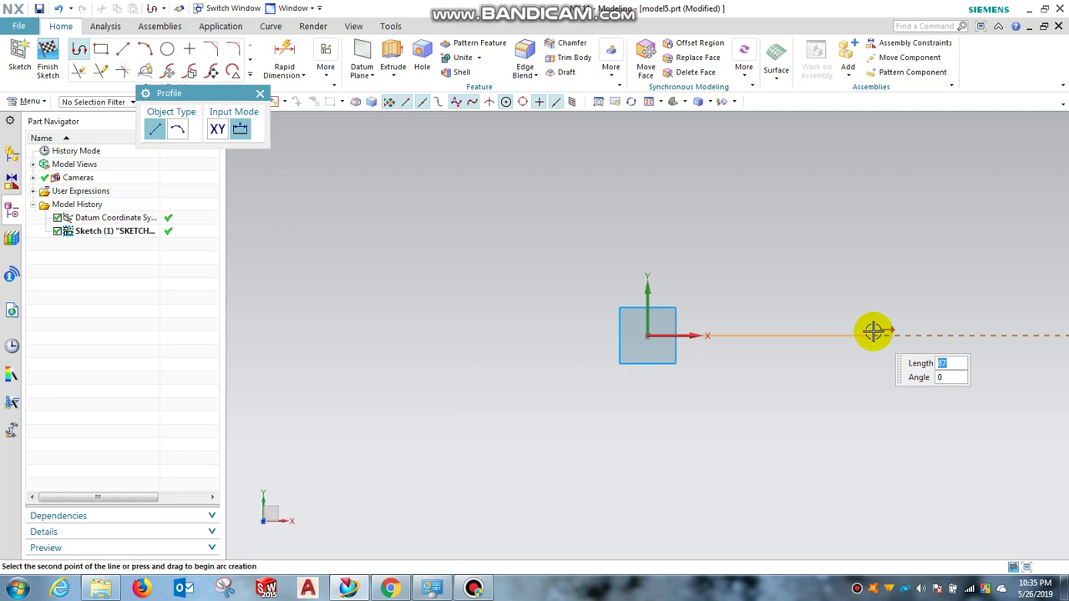
pyautogui.write('40')
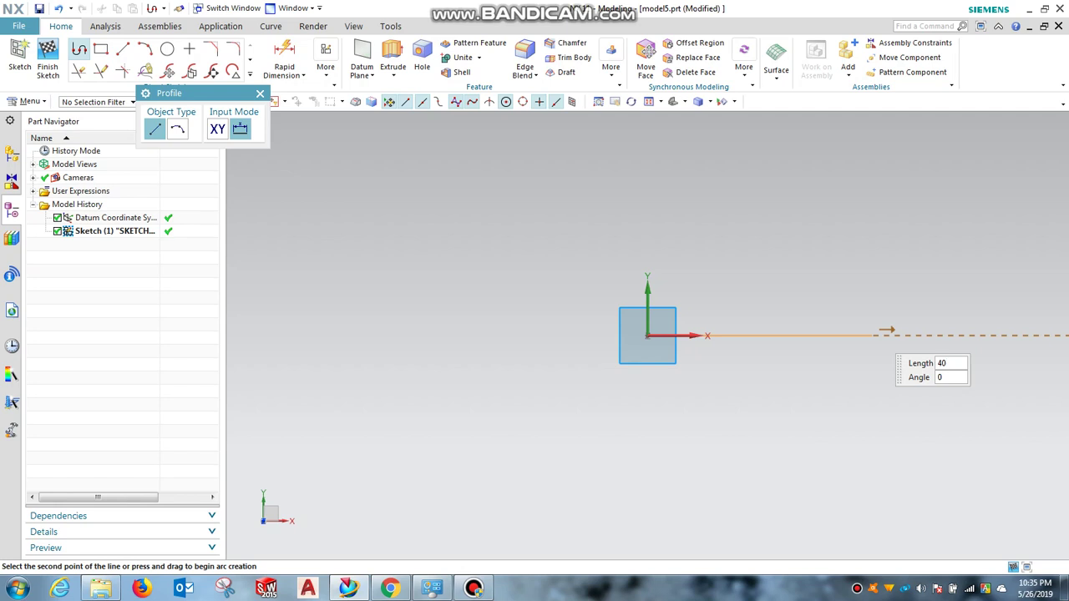
pyautogui.press('Tab')
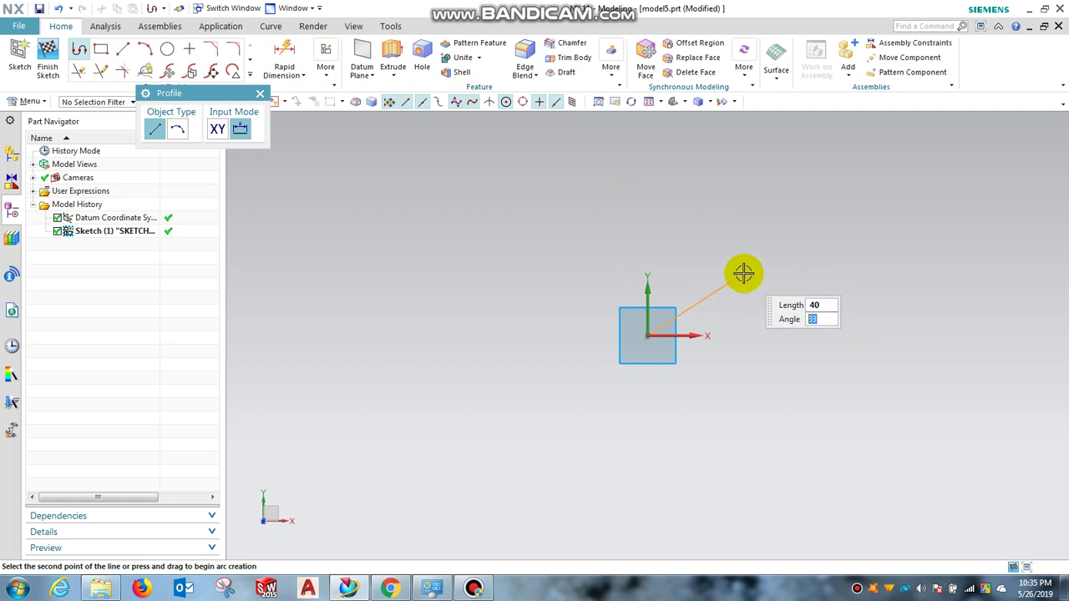
pyautogui.press('BackSpace')
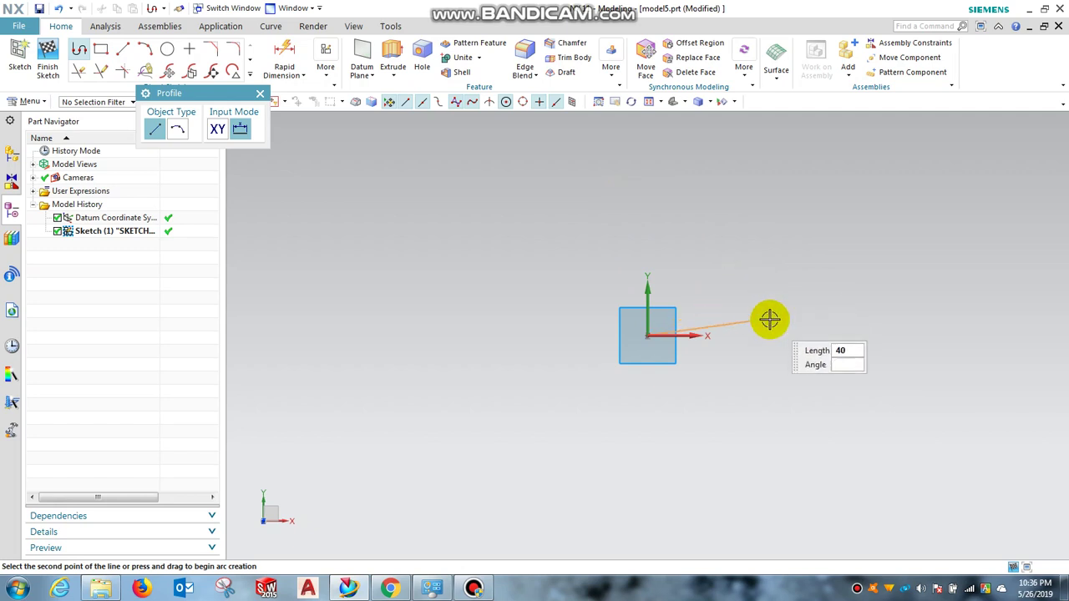
pyautogui.write('30')
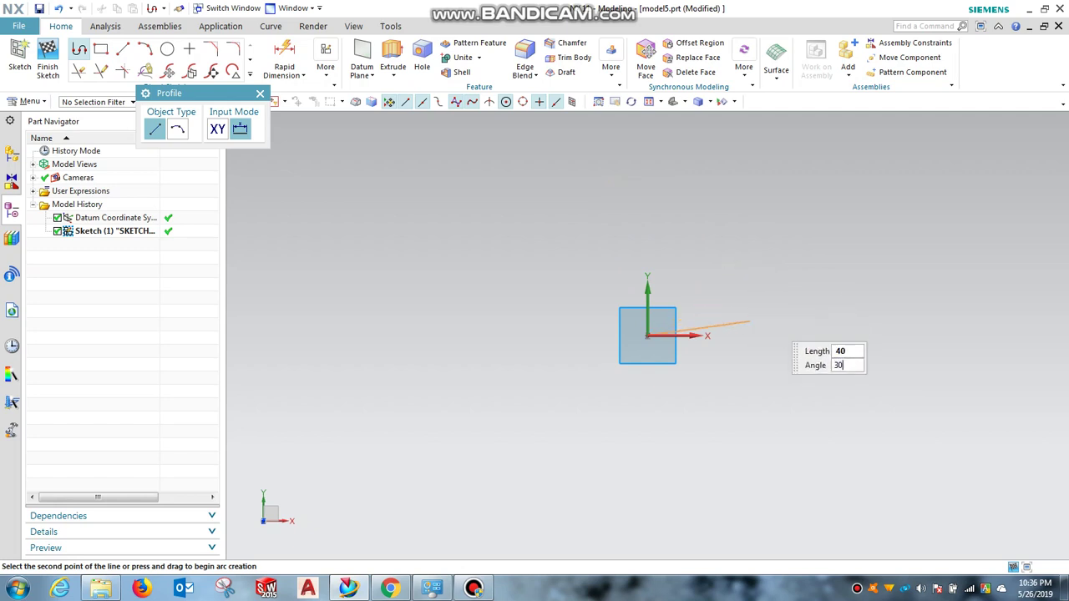
pyautogui.press('Return')
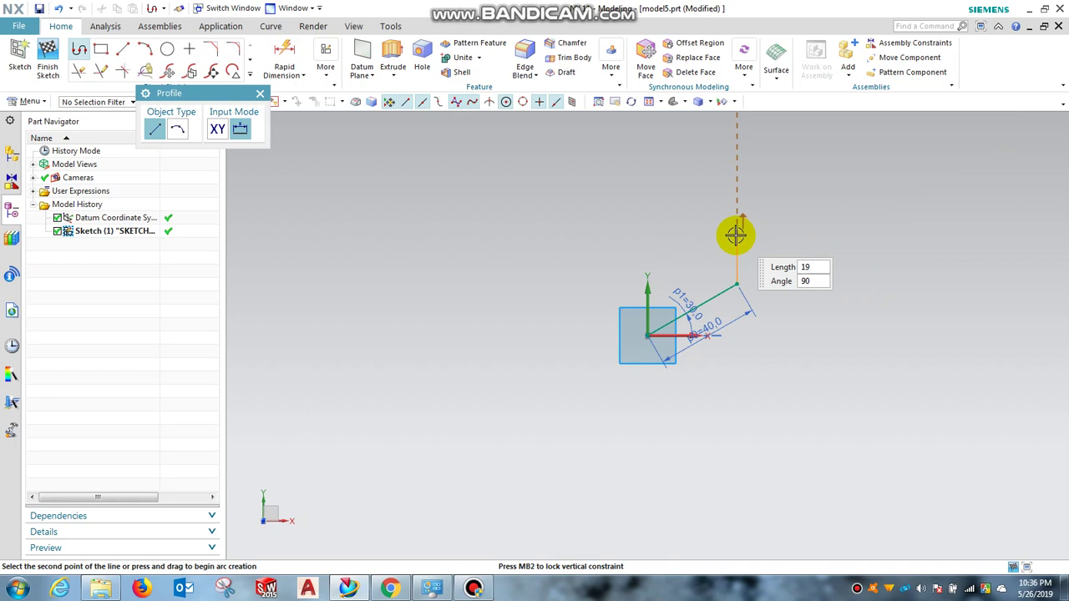
# Step: Cancel the vertical follow-on segment, keeping only the 40 mm 30° line
pyautogui.middleClick(875, 304)
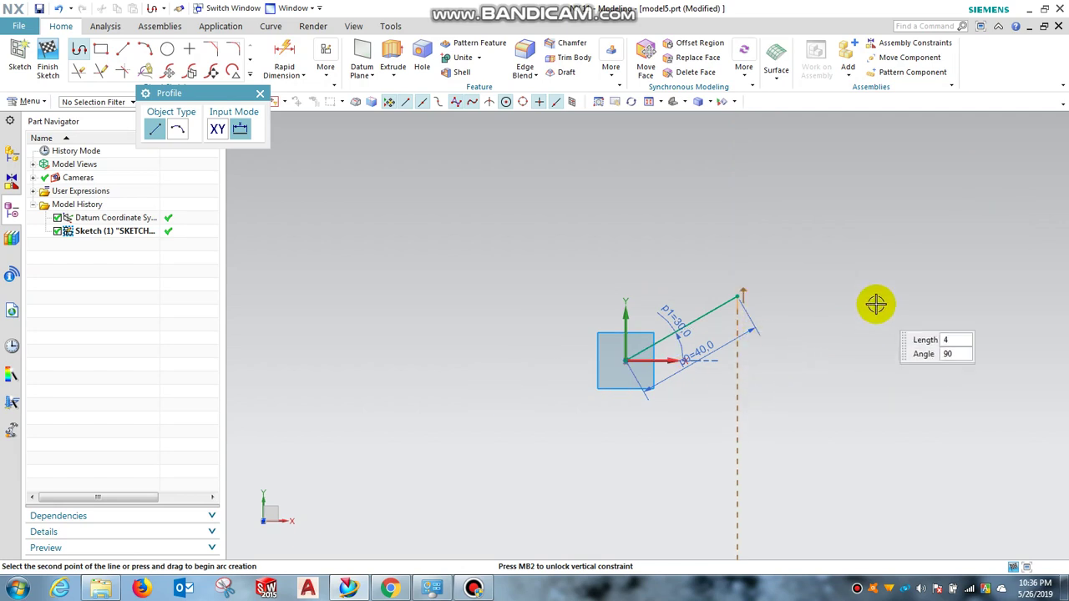
pyautogui.middleClick(824, 291)
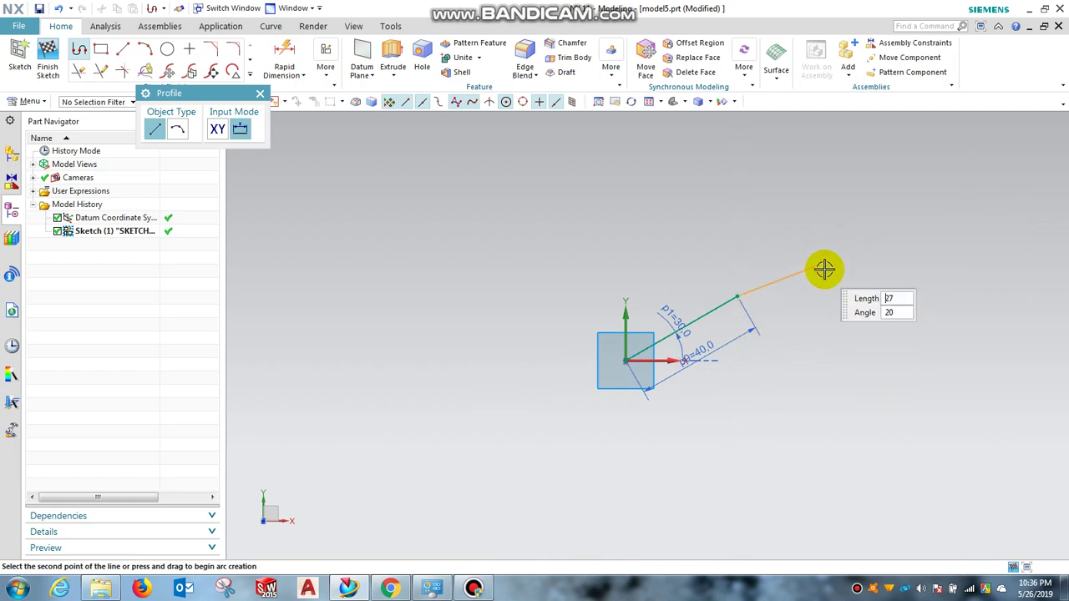
pyautogui.press('Escape')
pyautogui.press('z')
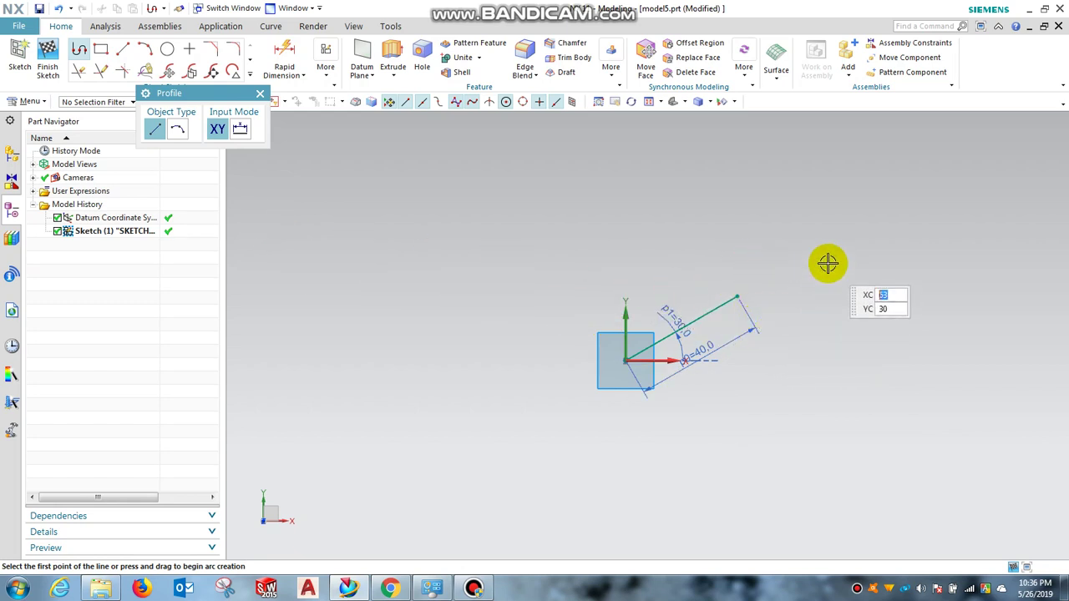
pyautogui.press('Escape')
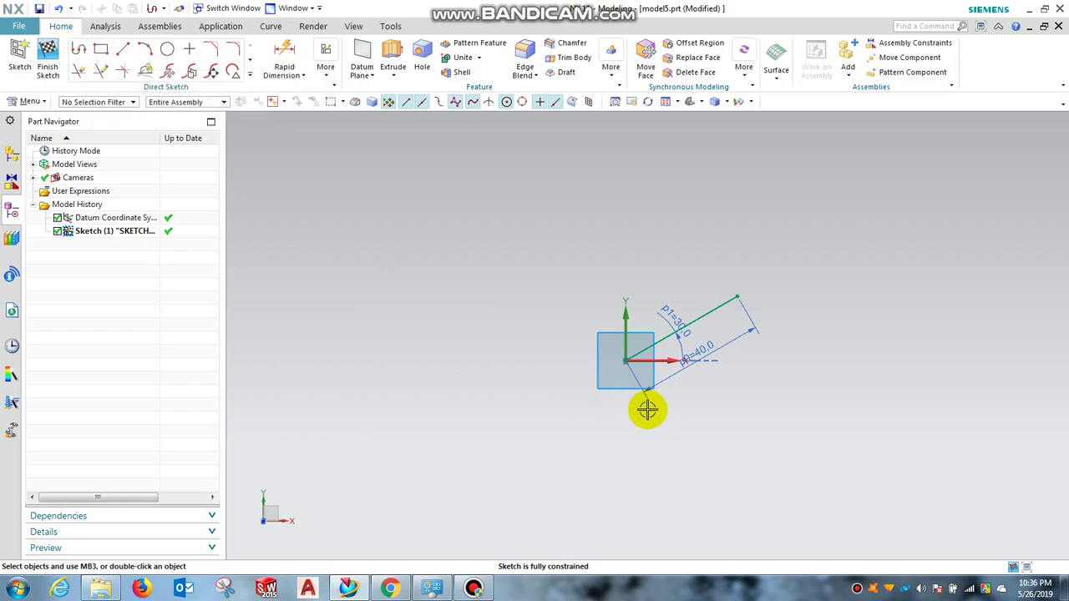
# Step: Draw a 50 × 30 rectangle at 0° centred on the sketch origin
pyautogui.click(101, 51)
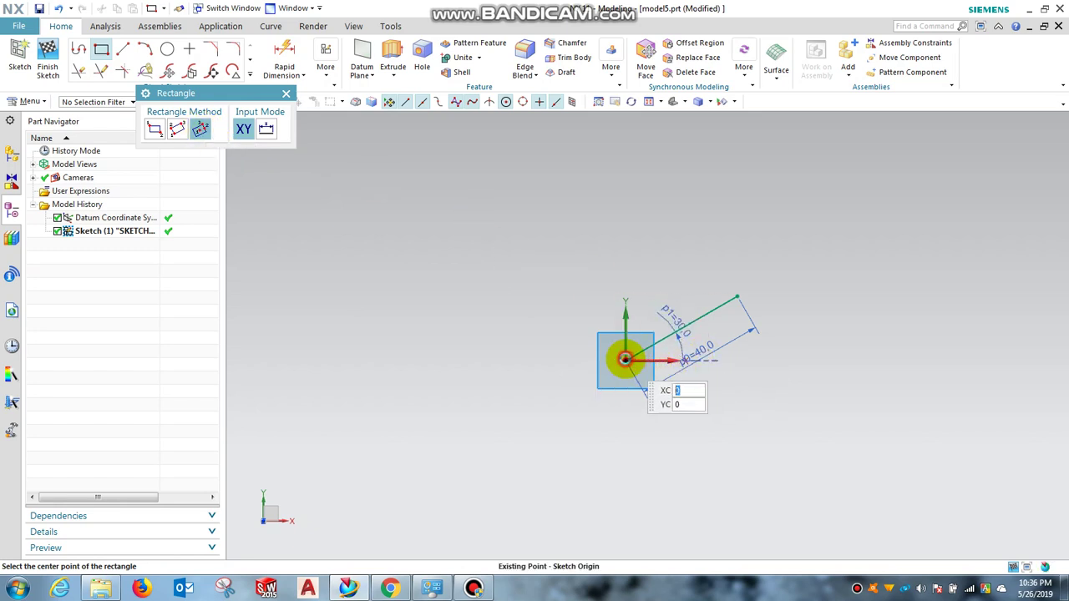
pyautogui.click(626, 359)
pyautogui.click(697, 365)
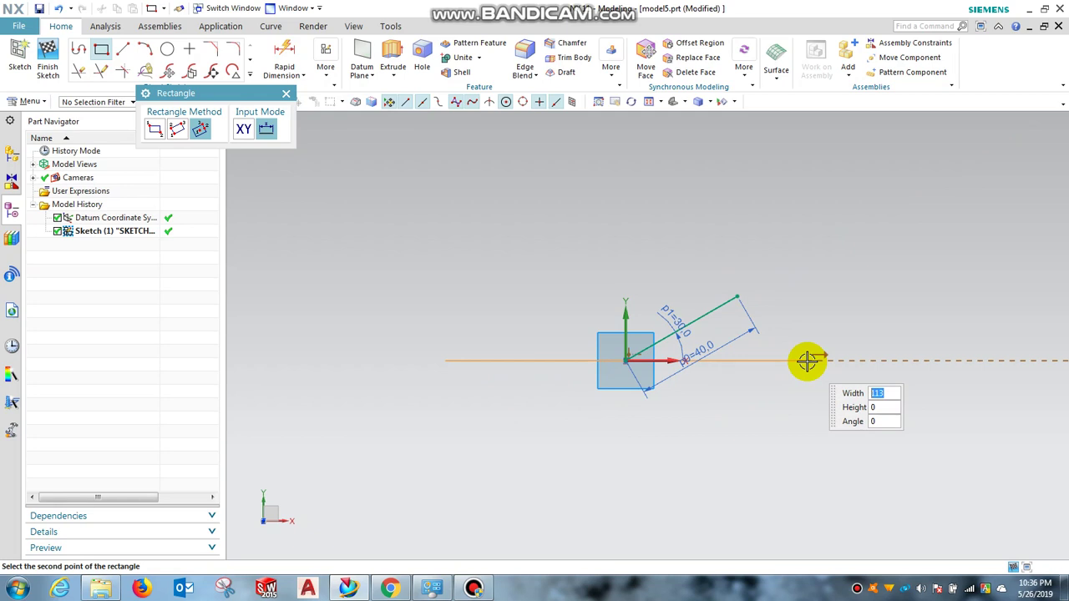
pyautogui.write('50')
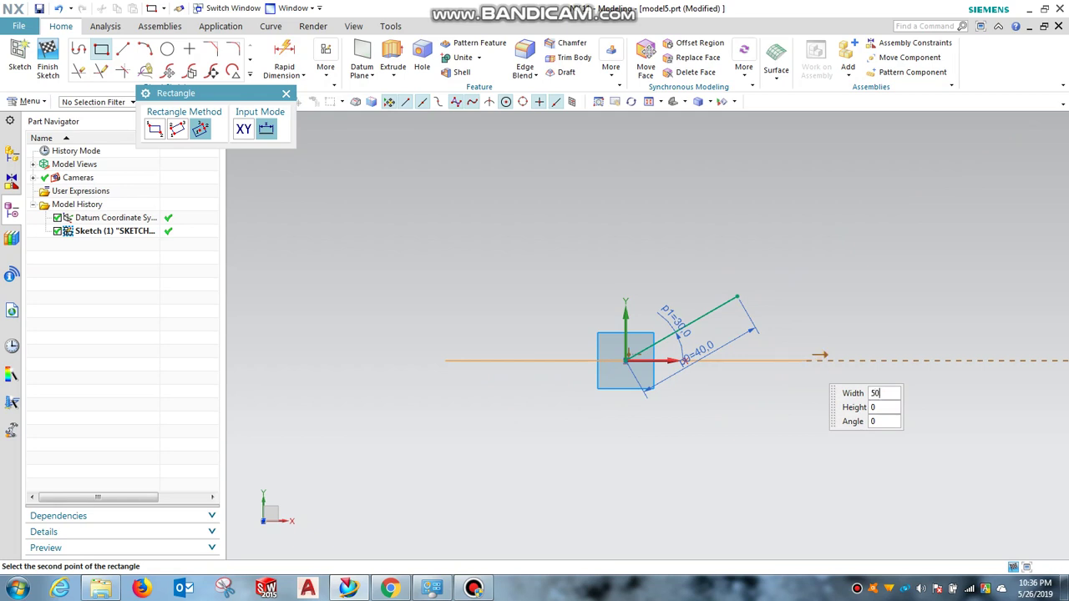
pyautogui.press('Tab')
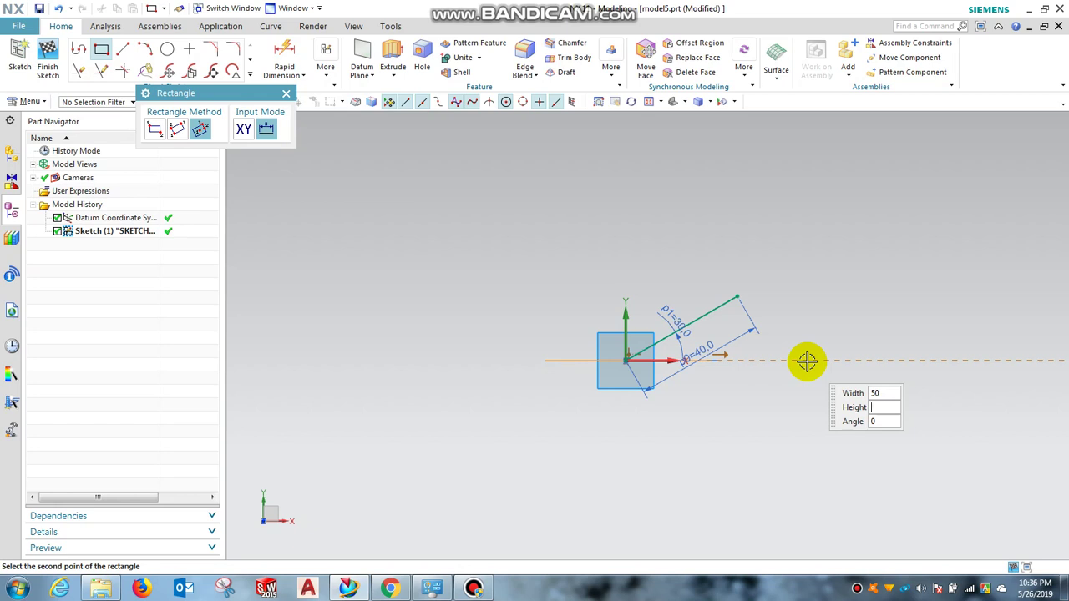
pyautogui.write('30')
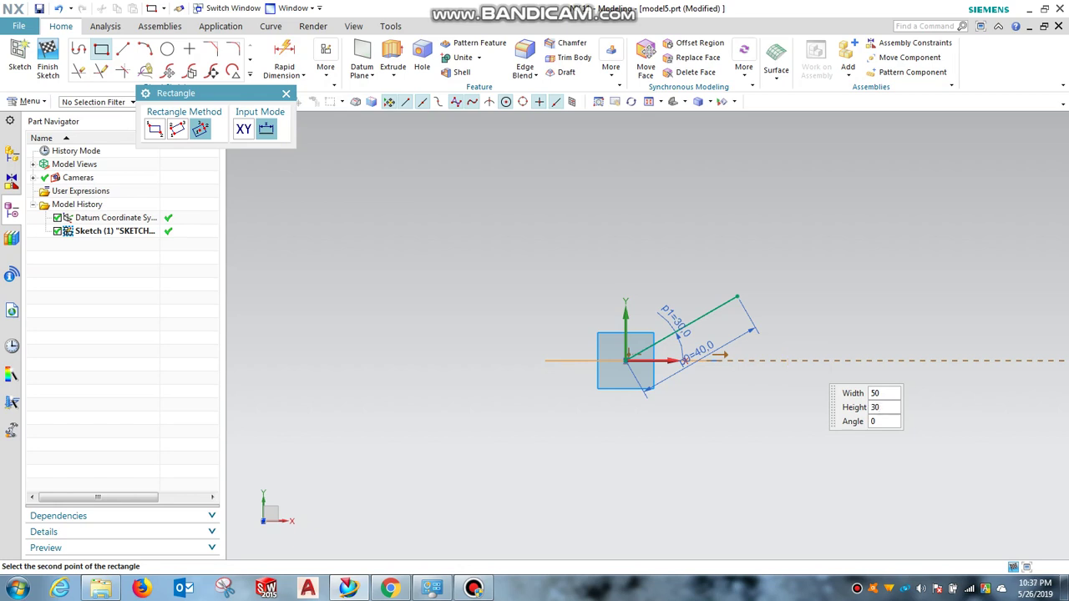
pyautogui.press('Tab')
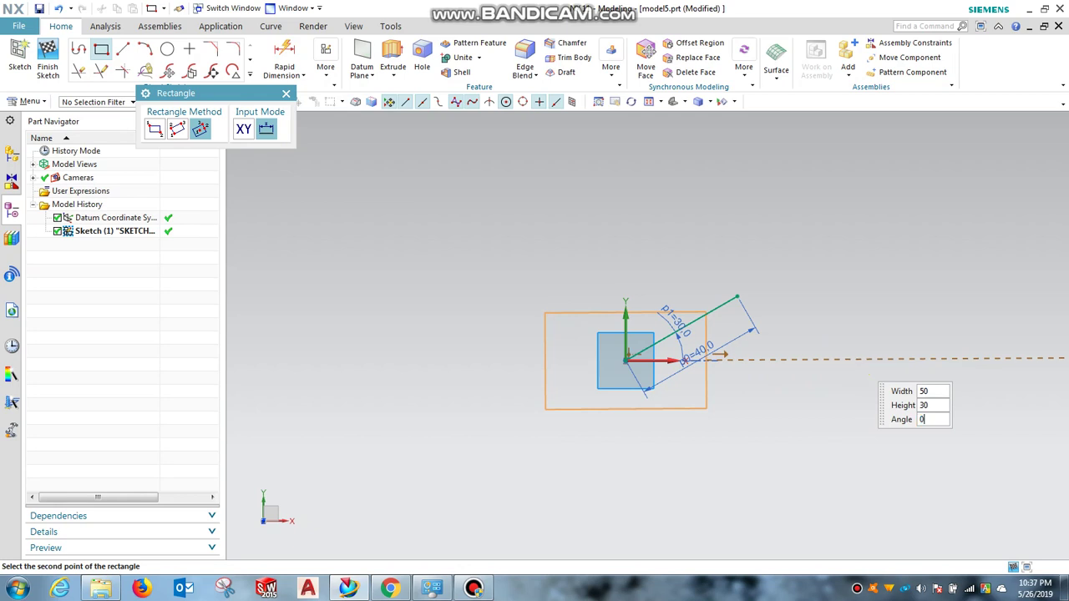
pyautogui.press('Return')
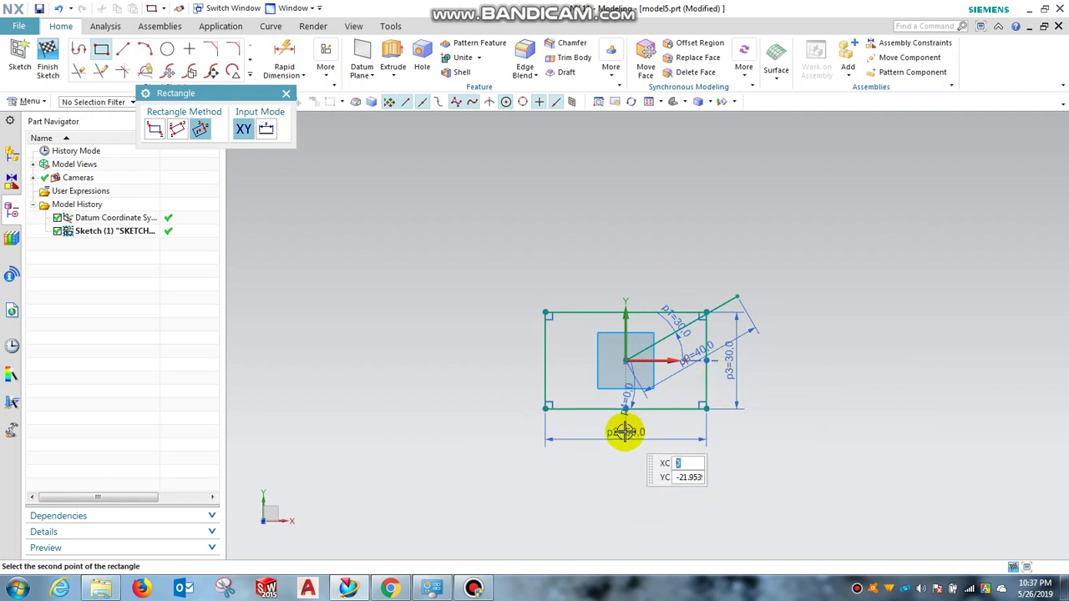
pyautogui.scroll(2, 622, 430)
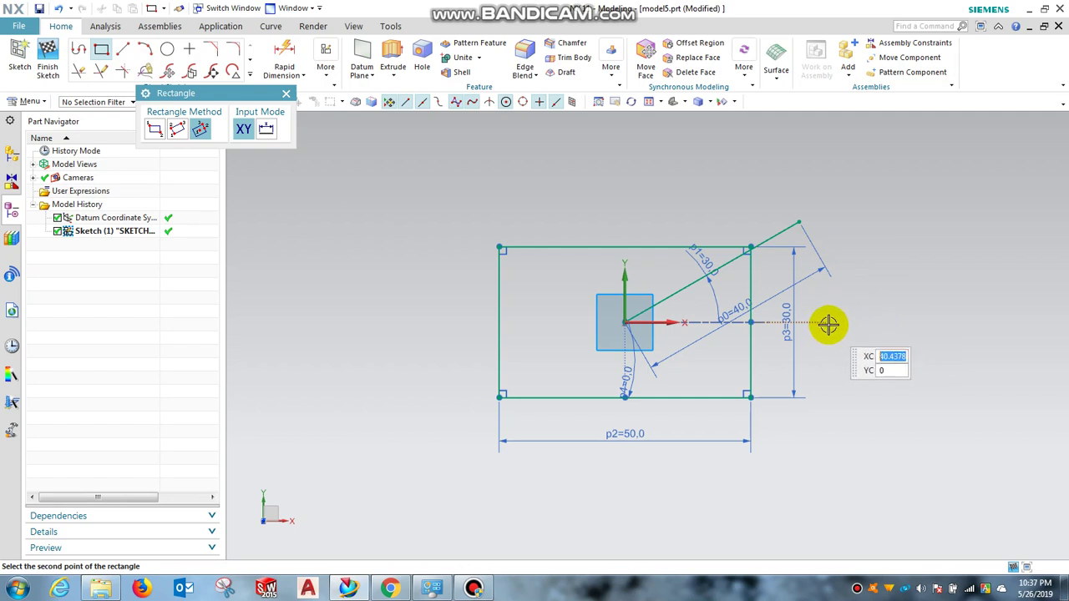
pyautogui.press('Escape')
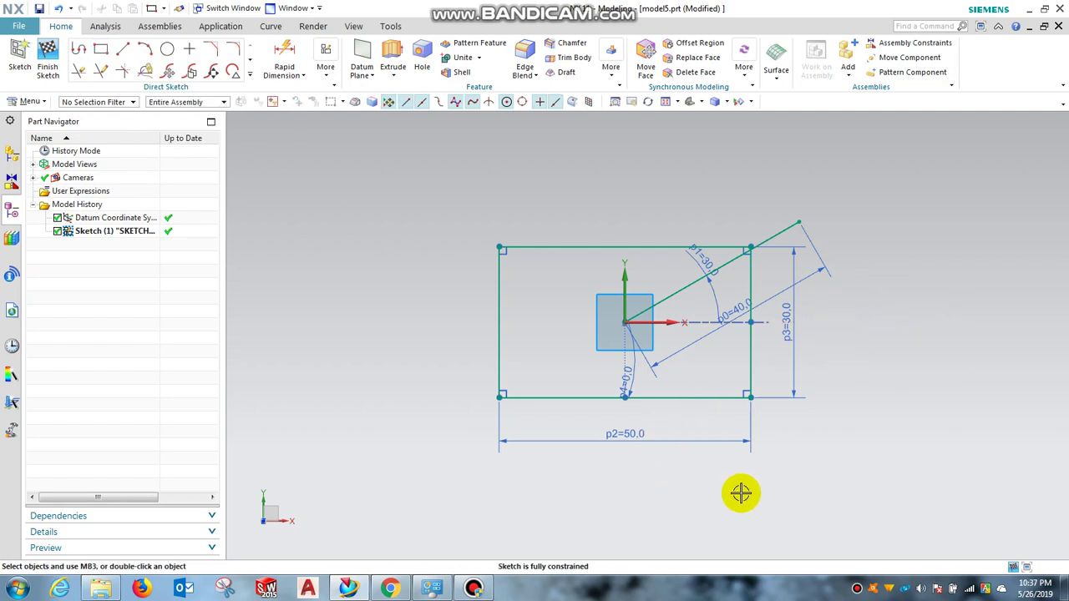
# Step: Change the rectangle's width dimension p2 from 50 to 60 mm
pyautogui.doubleClick(621, 435)
pyautogui.write('60')
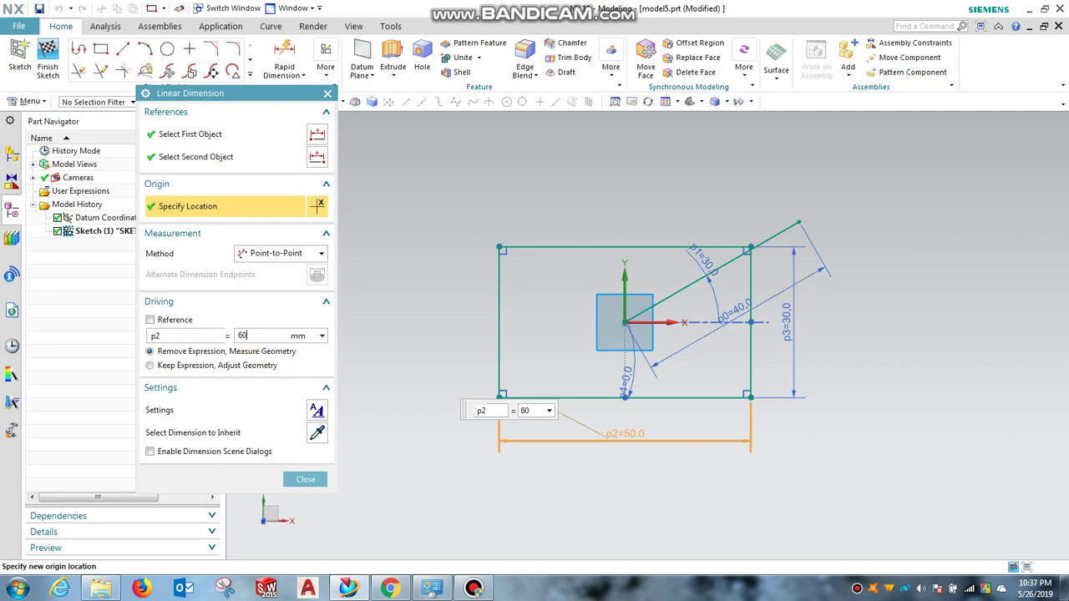
pyautogui.press('Return')
pyautogui.click(246, 334)
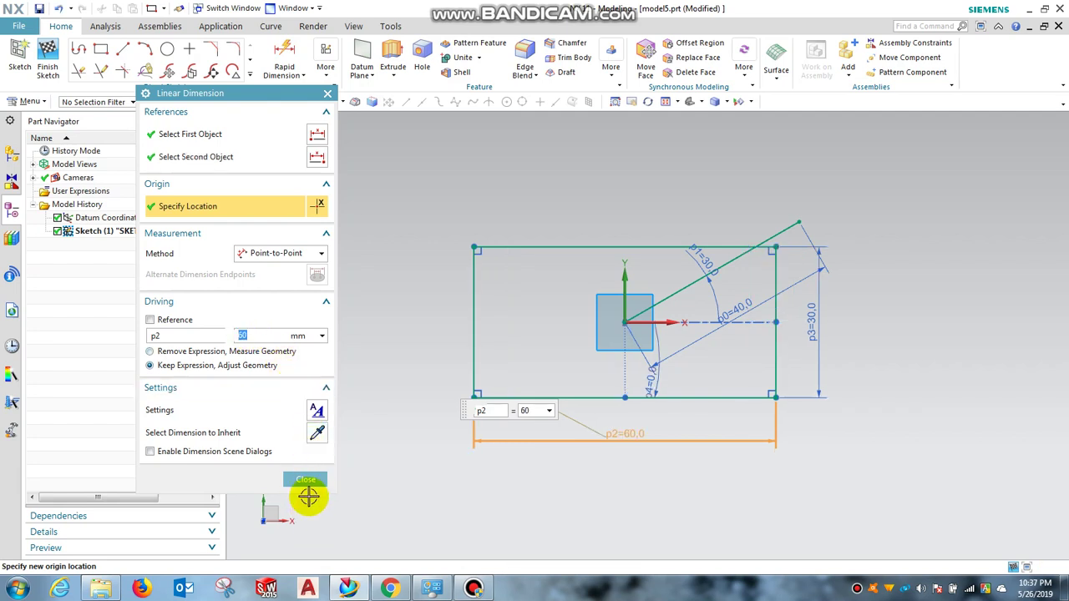
pyautogui.click(305, 481)
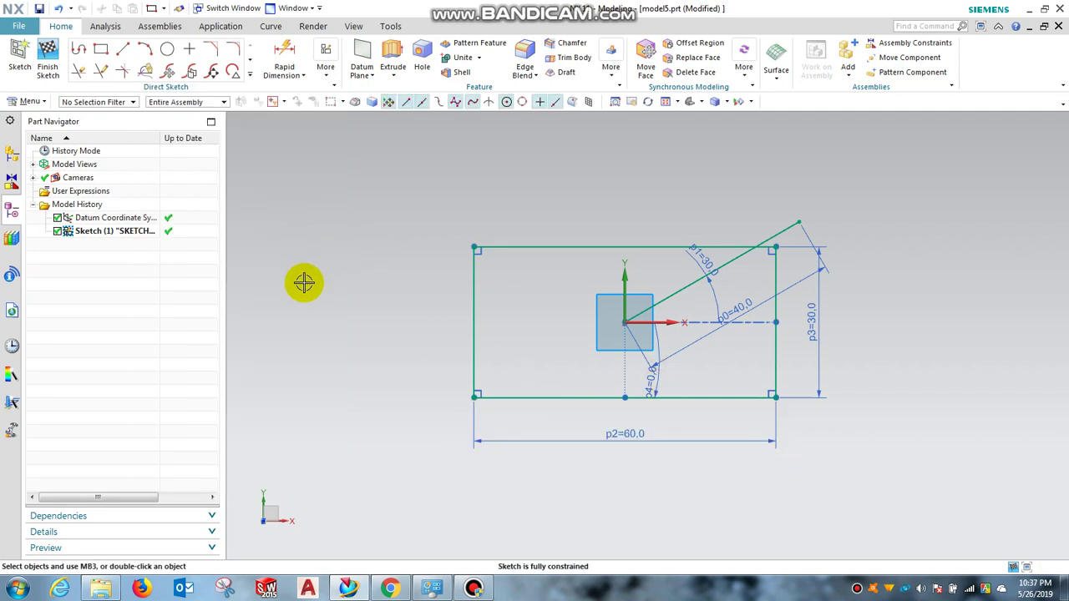
# Step: Draw a 35 mm vertical line from the origin, then a 37 mm horizontal line from its top
pyautogui.click(123, 52)
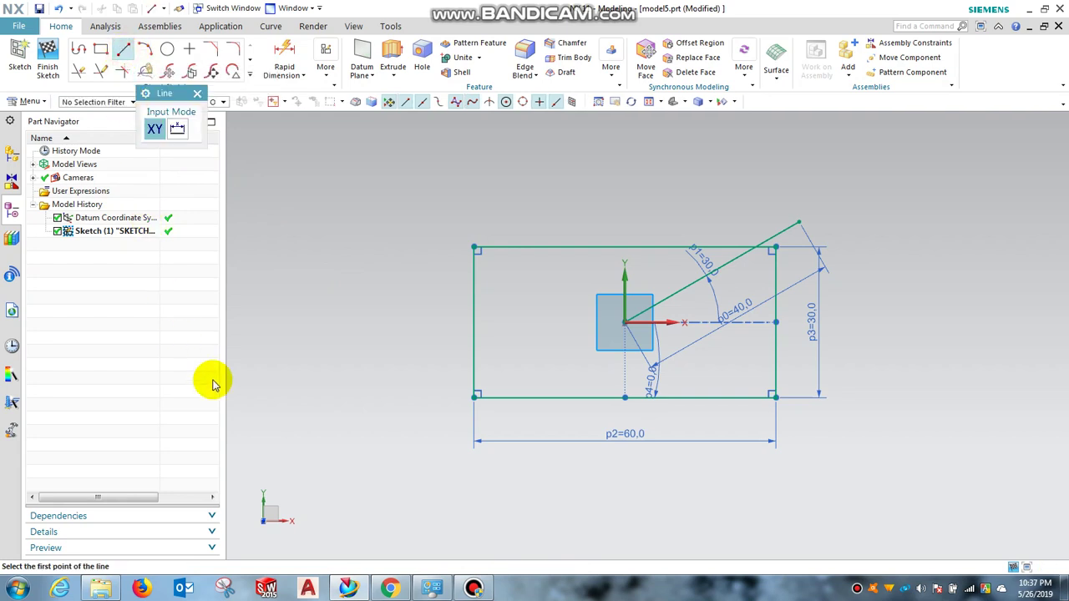
pyautogui.click(625, 321)
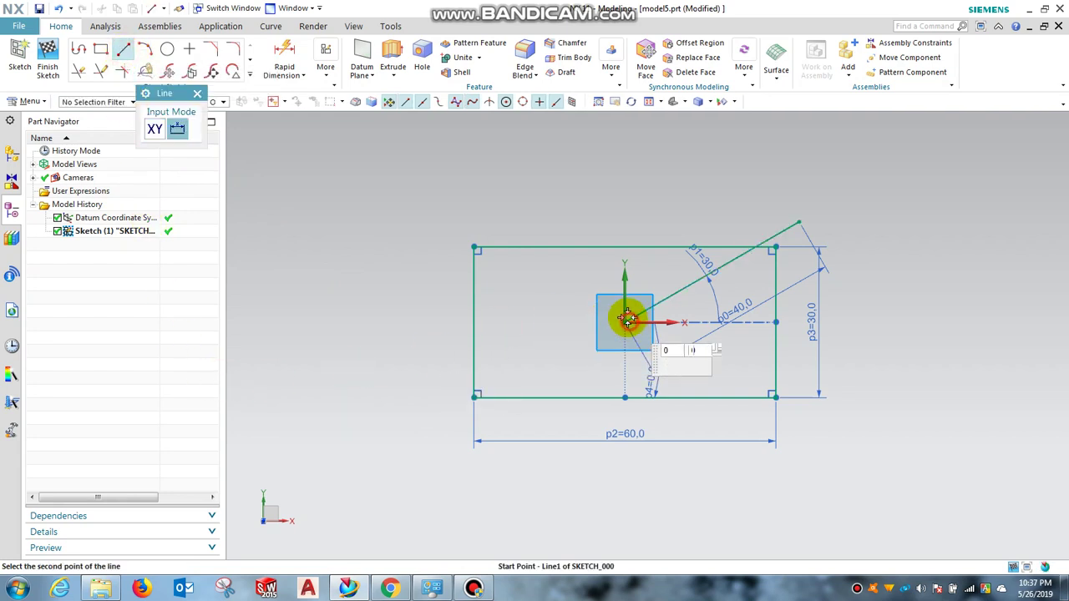
pyautogui.click(624, 145)
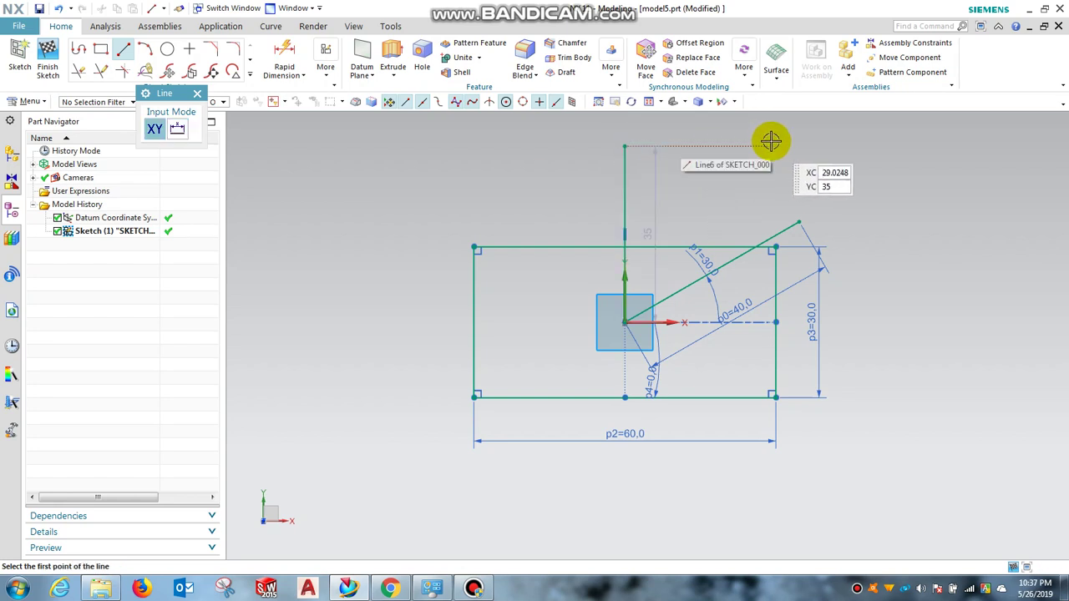
pyautogui.click(809, 149)
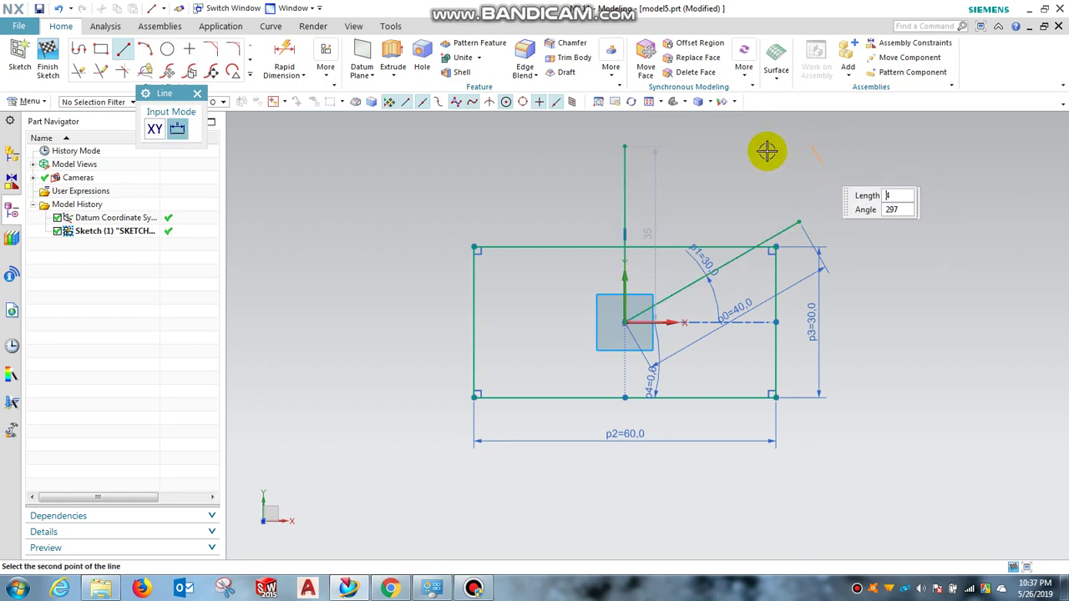
pyautogui.click(625, 147)
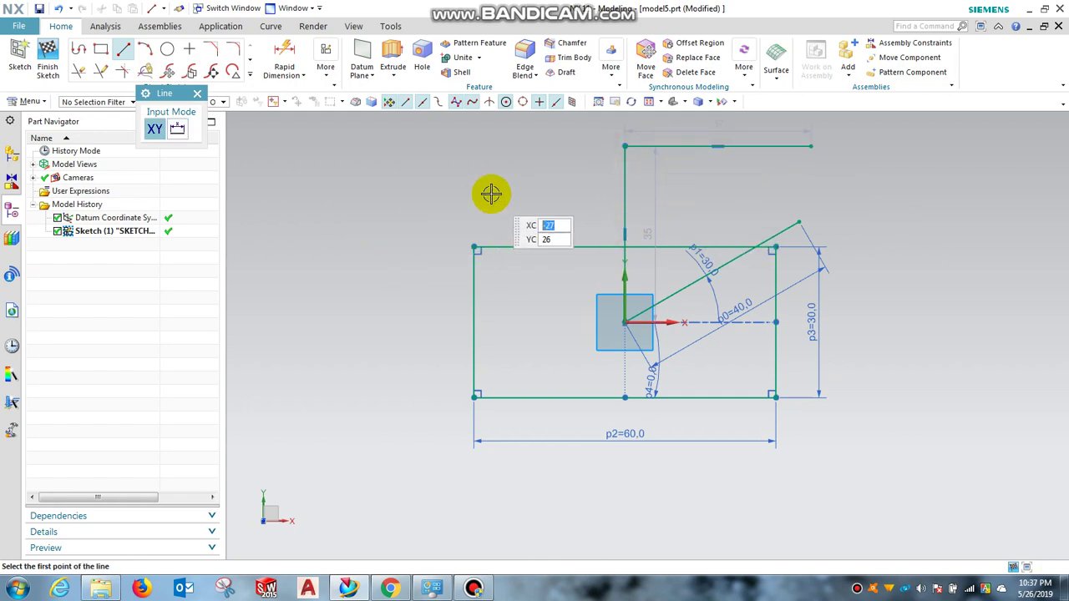
pyautogui.press('Escape')
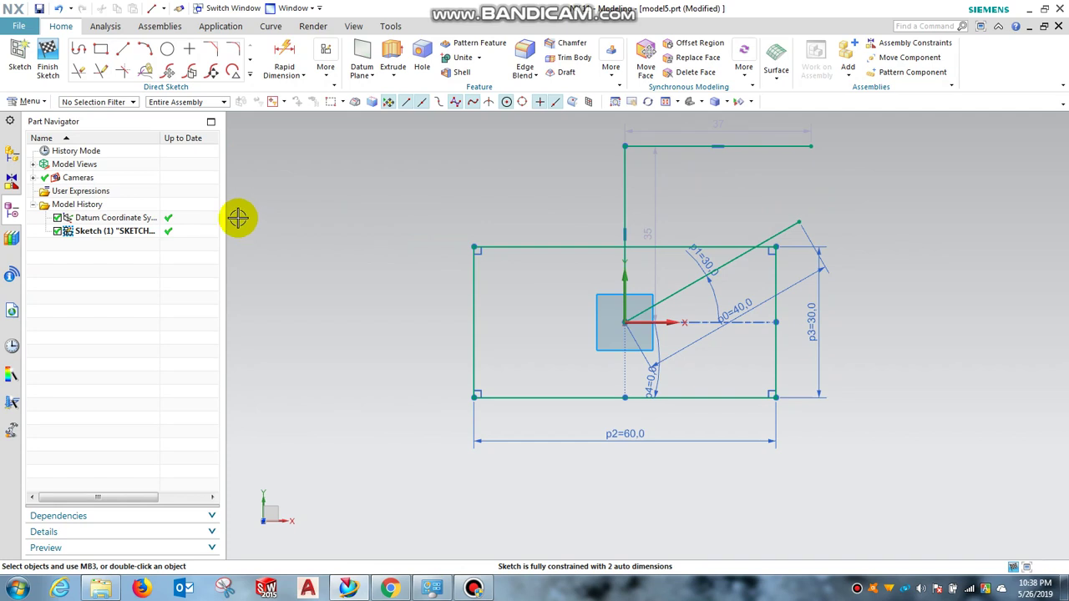
# Step: Draw an R35 arc from the rectangle's lower-left corner to the vertical line's top
pyautogui.click(151, 55)
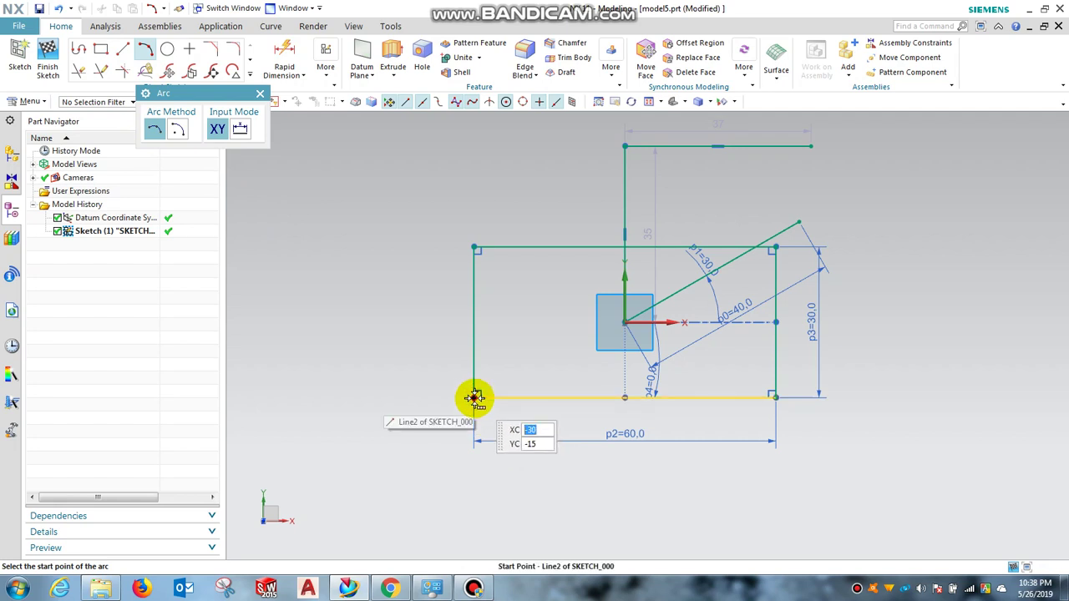
pyautogui.click(475, 397)
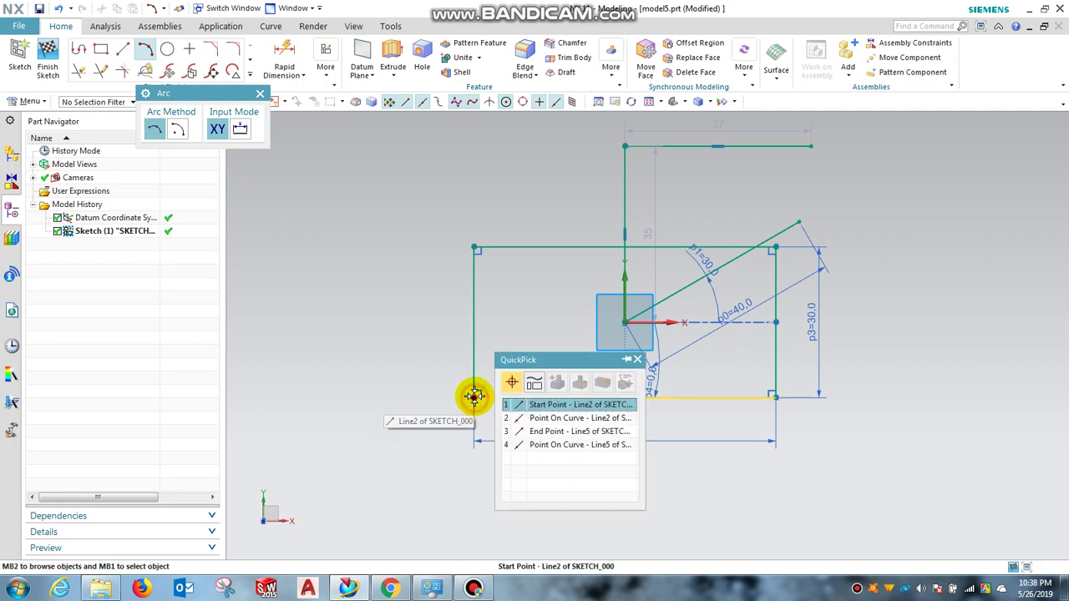
pyautogui.click(538, 405)
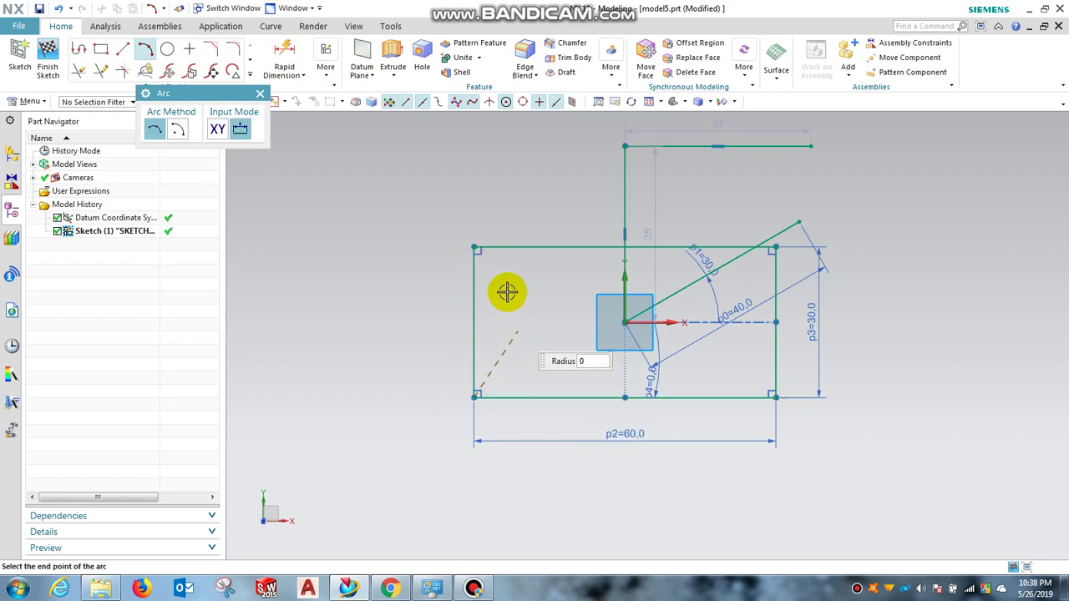
pyautogui.click(475, 248)
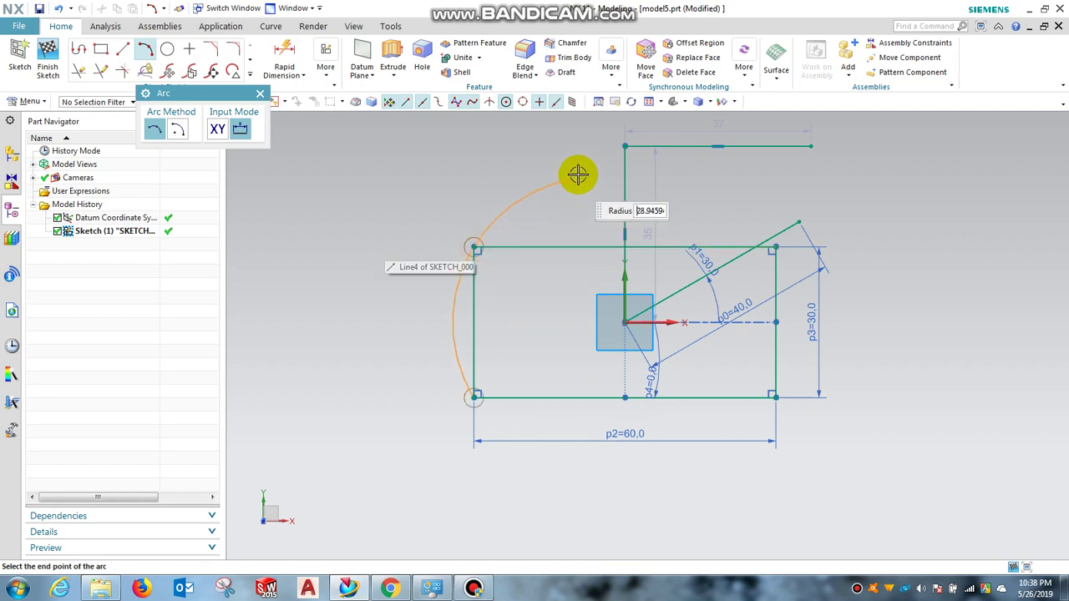
pyautogui.click(625, 146)
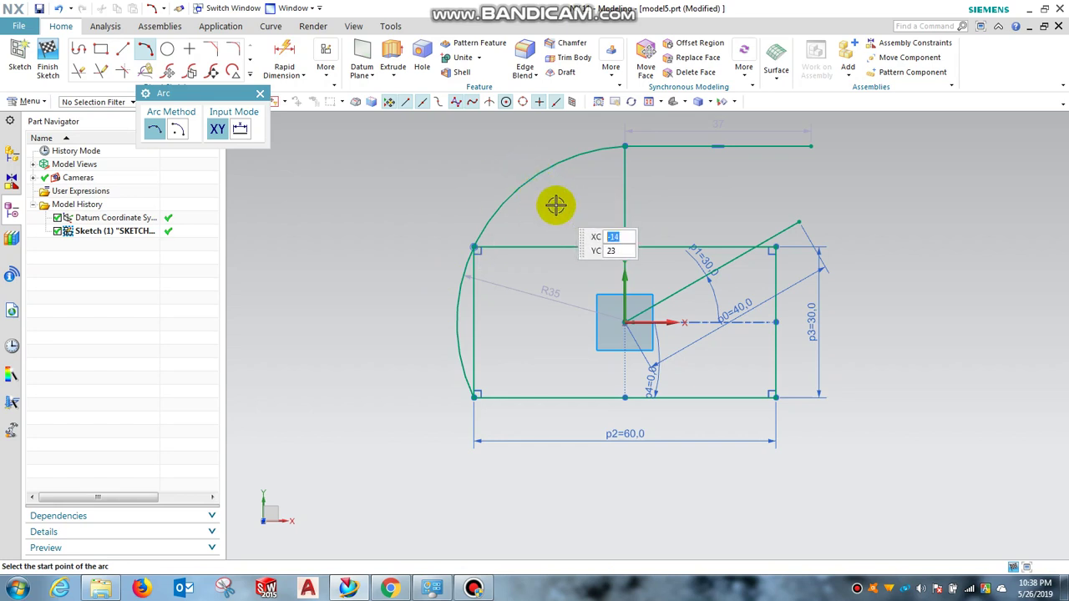
pyautogui.press('Escape')
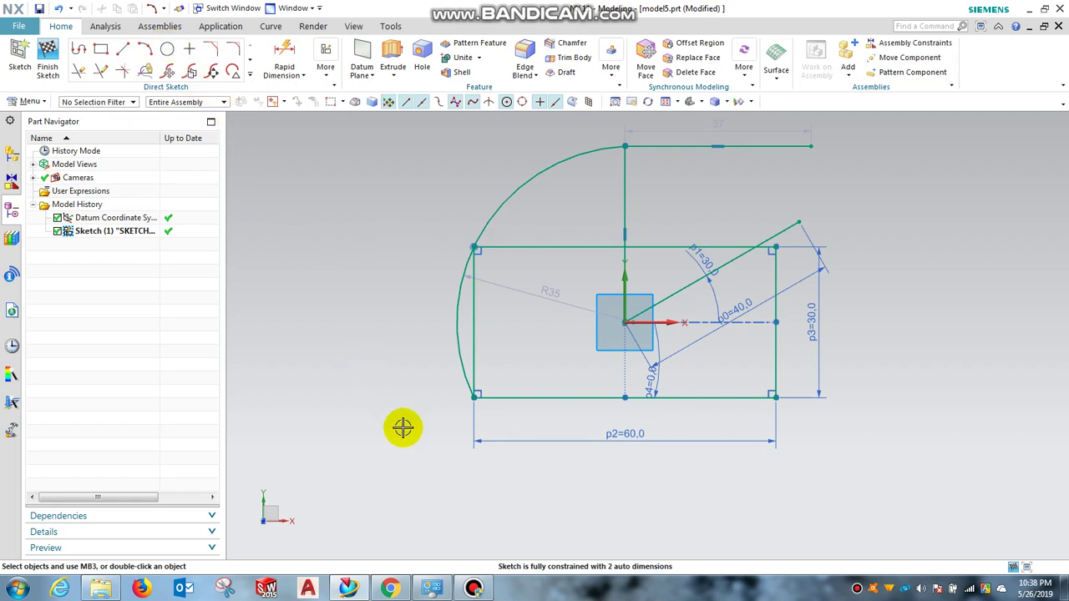
# Step: Adjust the zoom and start the Circle tool
pyautogui.scroll(-2, 376, 406)
pyautogui.scroll(2, 883, 359)
pyautogui.scroll(-1, 883, 359)
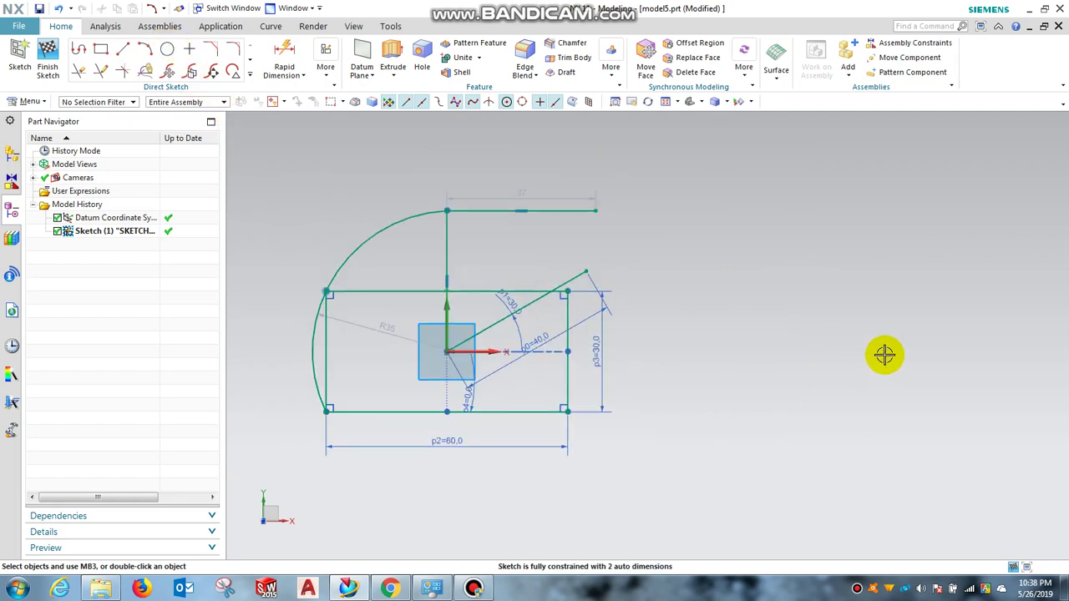
pyautogui.click(167, 49)
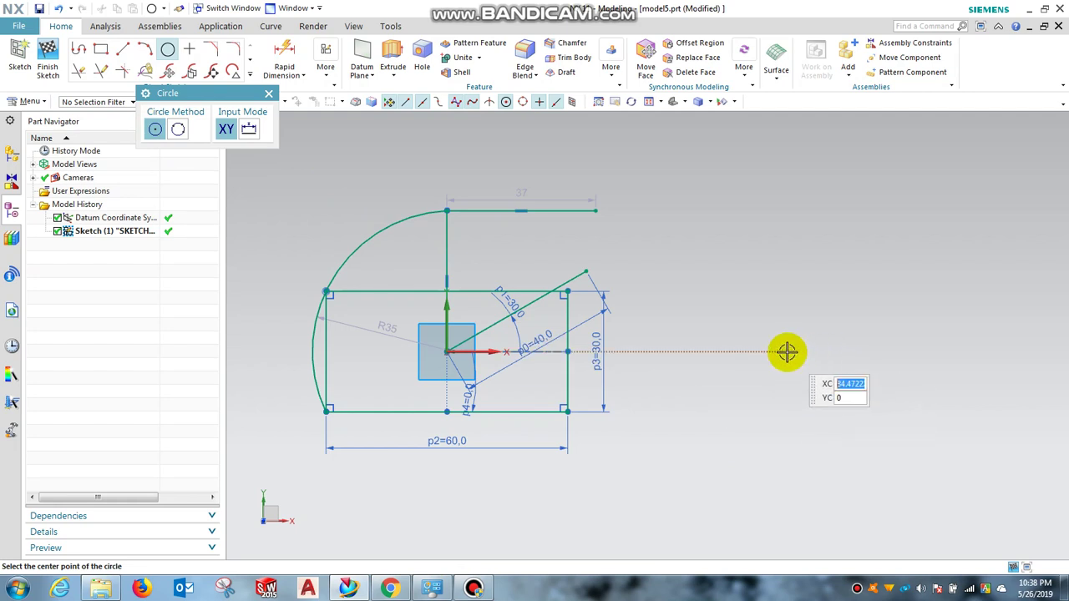
# Step: Place a Ø60 circle centred on the X axis to the right of the rectangle
pyautogui.click(796, 351)
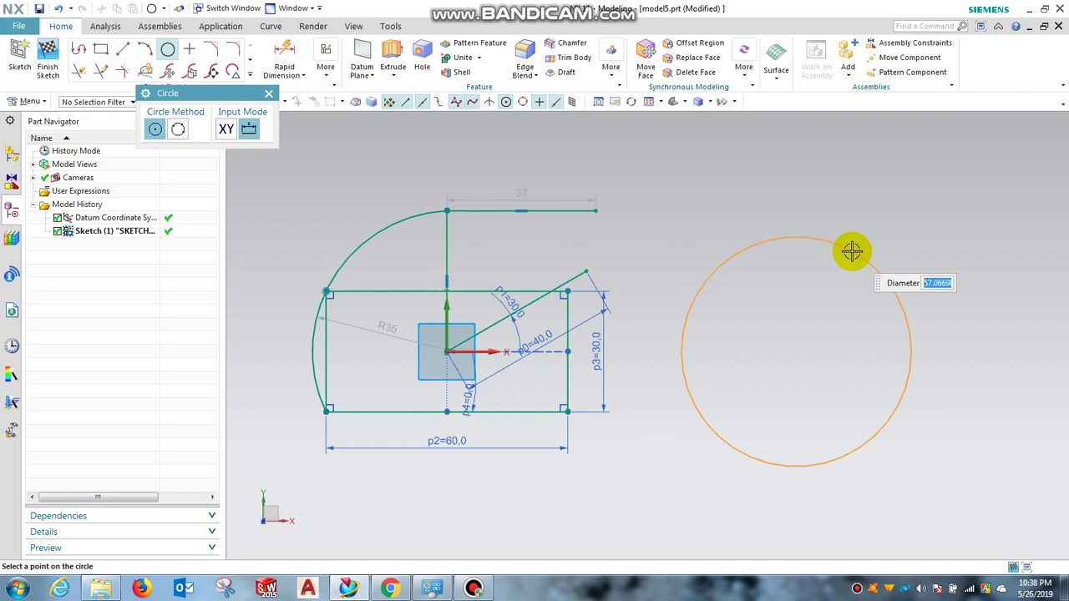
pyautogui.write('60')
pyautogui.click(851, 250)
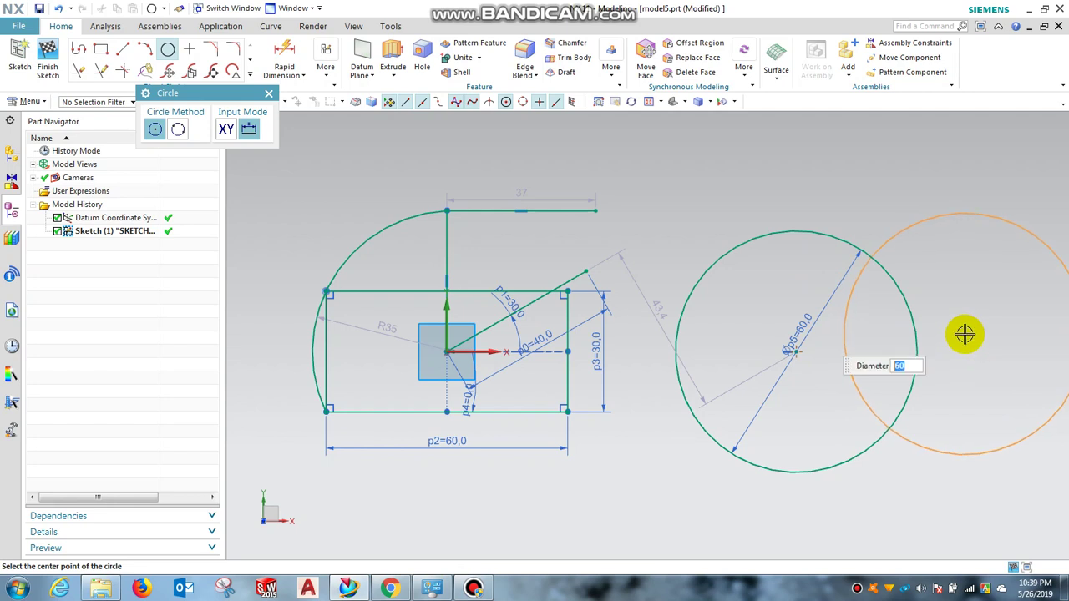
pyautogui.press('Escape')
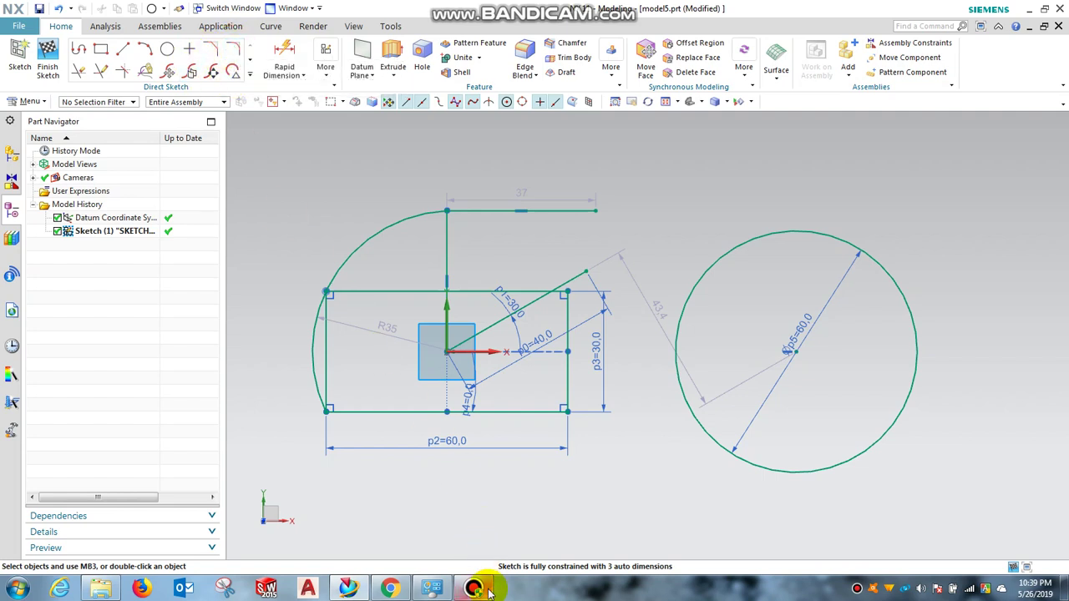
pyautogui.moveTo(473, 589)
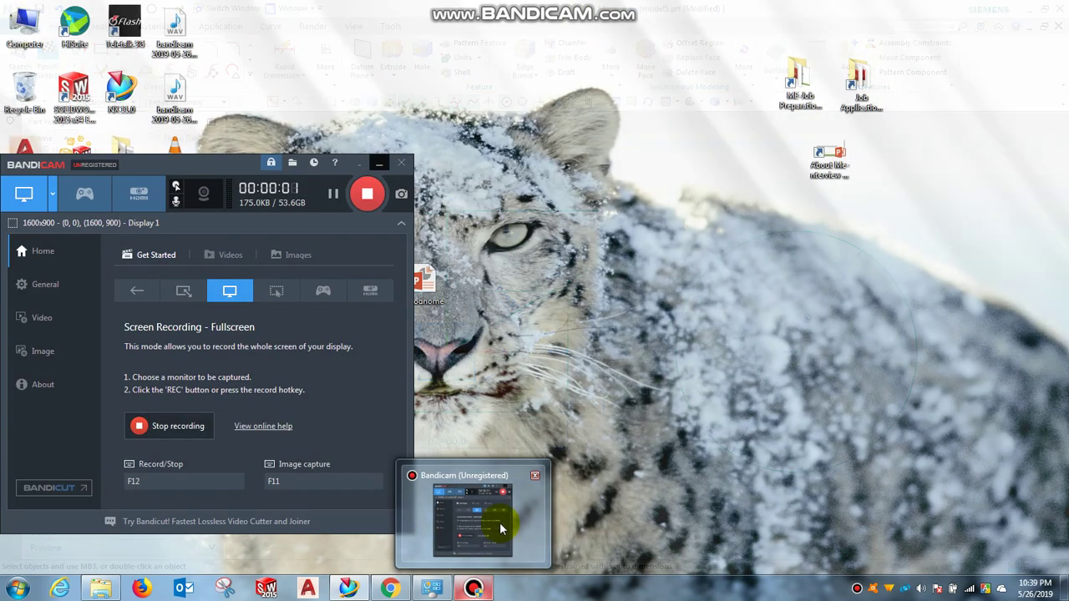
# Step: Delete the R35 arc, the 30° inclined line, the 35 mm vertical line and the 37 mm top line
pyautogui.click(497, 513)
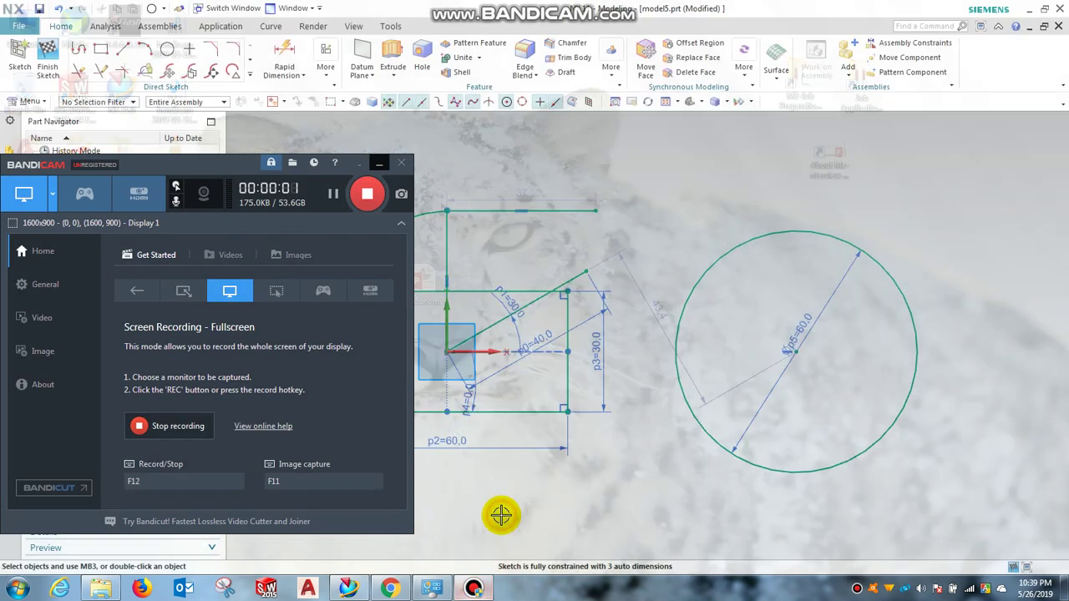
pyautogui.click(379, 171)
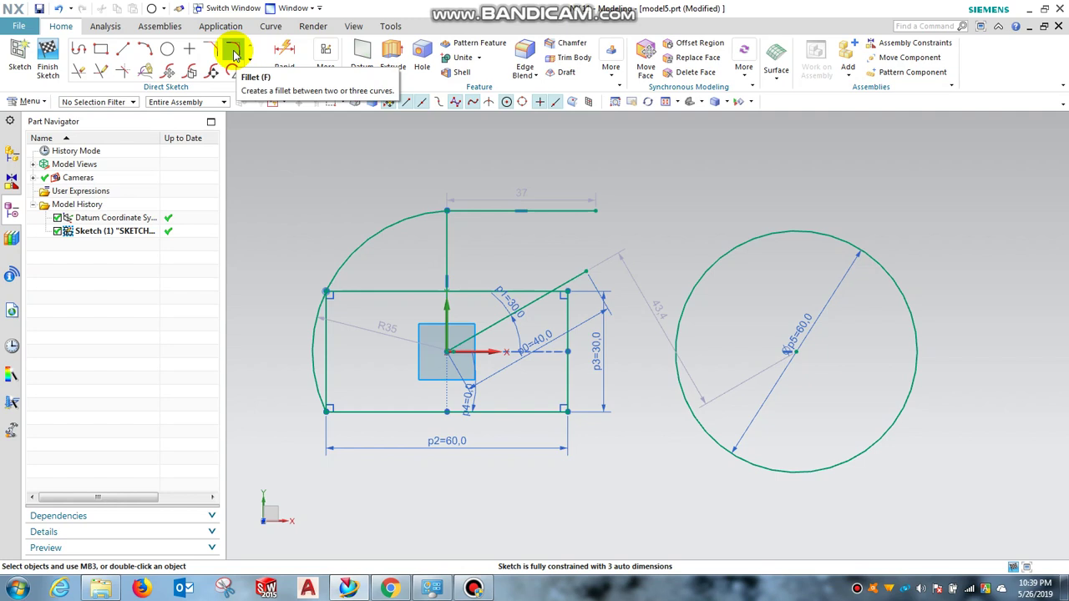
pyautogui.rightClick(361, 245)
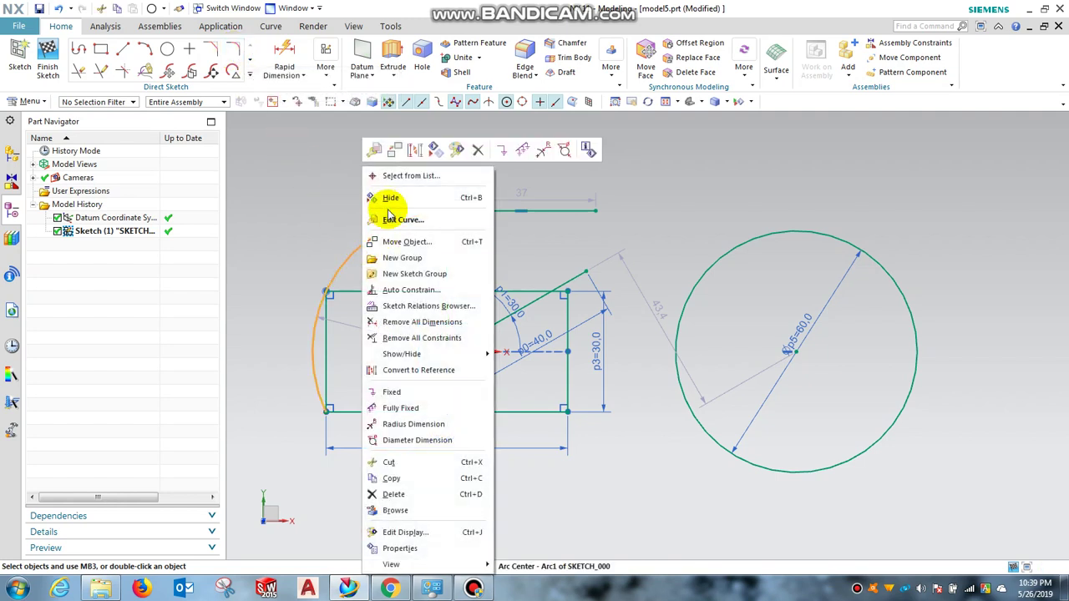
pyautogui.click(429, 496)
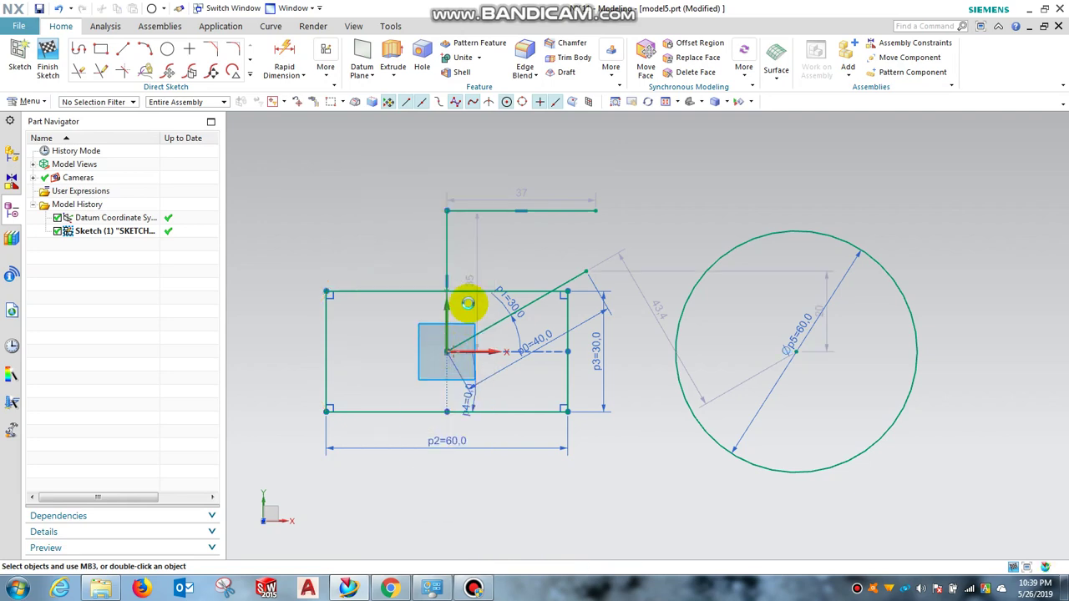
pyautogui.rightClick(573, 281)
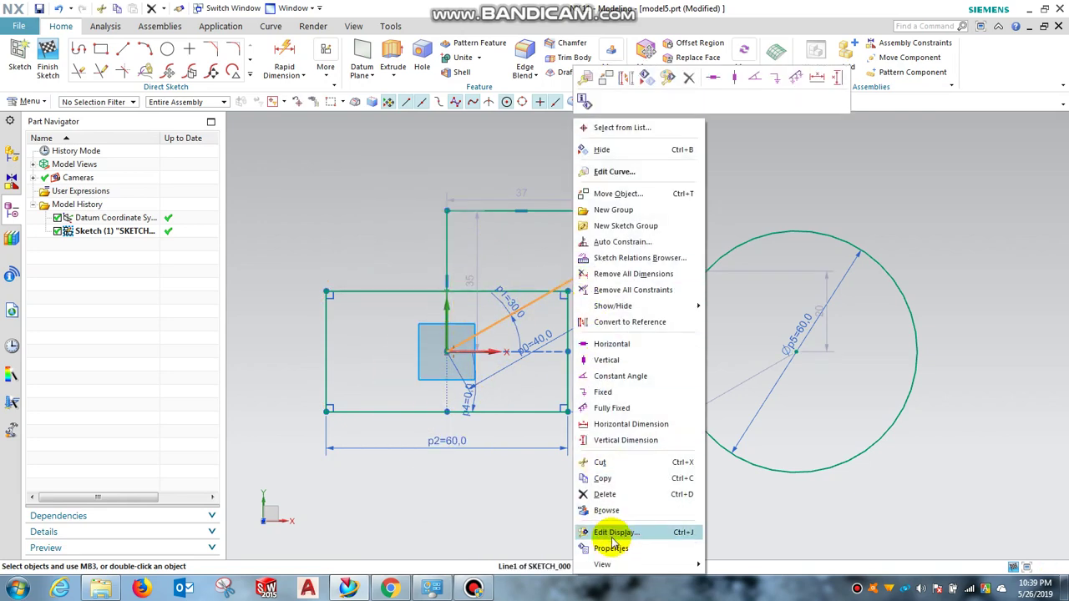
pyautogui.click(622, 494)
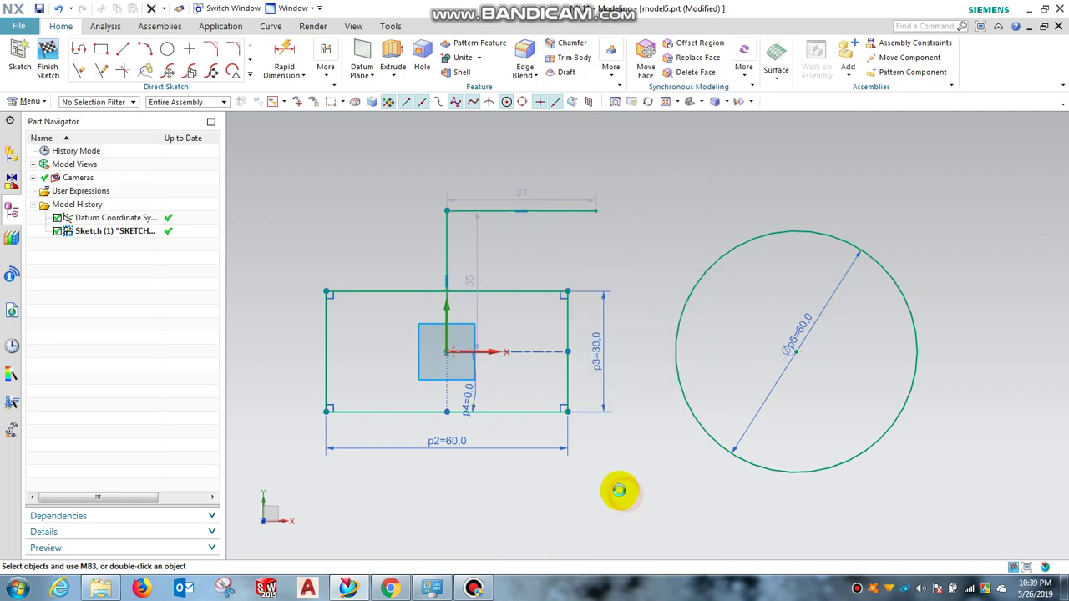
pyautogui.rightClick(440, 248)
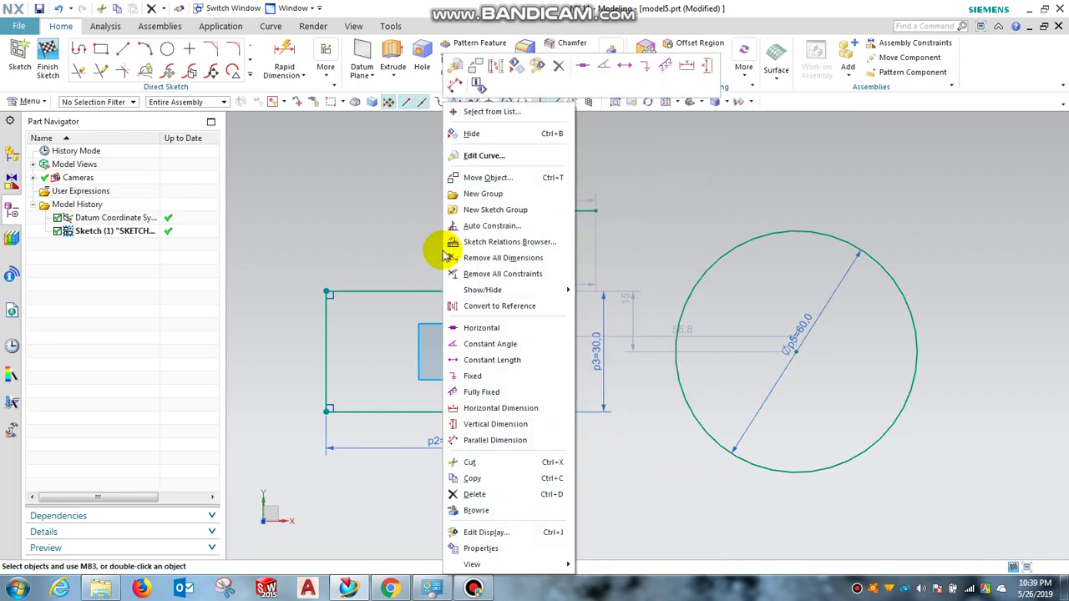
pyautogui.click(476, 494)
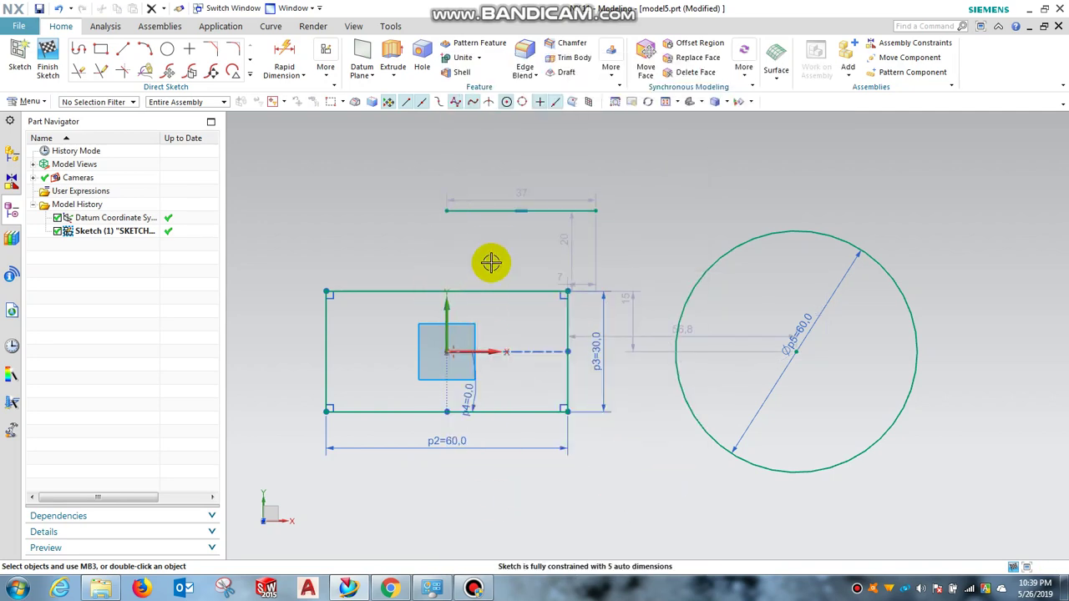
pyautogui.rightClick(490, 212)
pyautogui.click(545, 496)
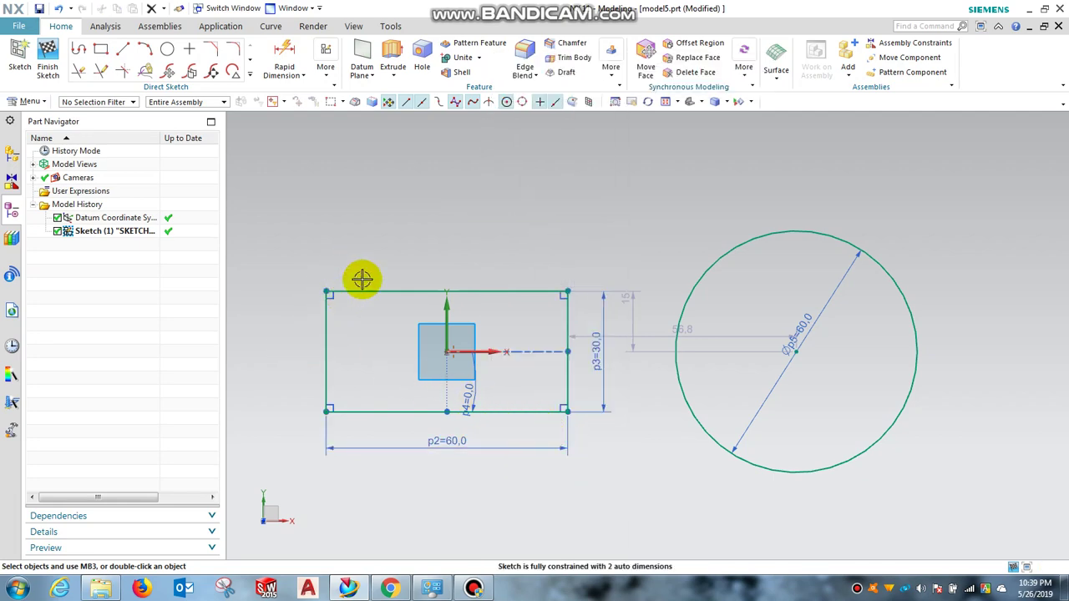
# Step: Fillet the rectangle's top-left corner at R5 and bottom-left corner at R10
pyautogui.click(233, 54)
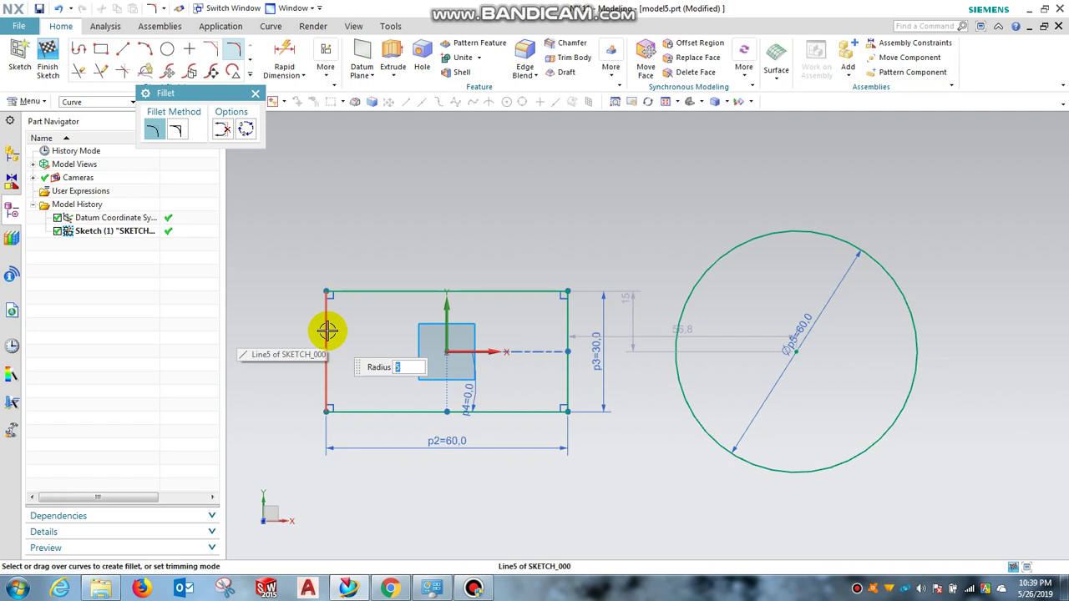
pyautogui.click(326, 331)
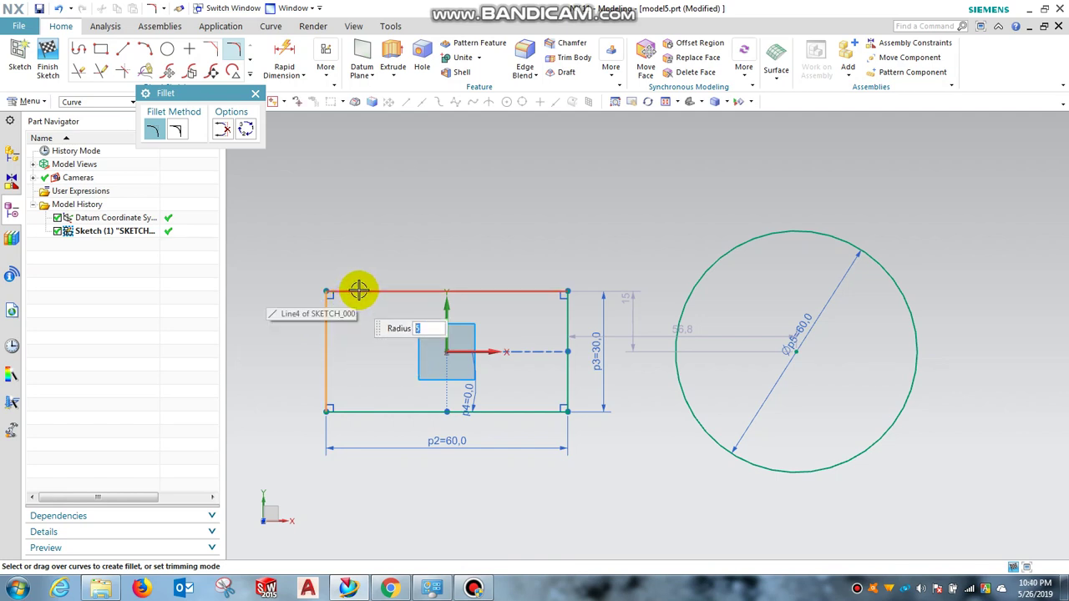
pyautogui.click(358, 290)
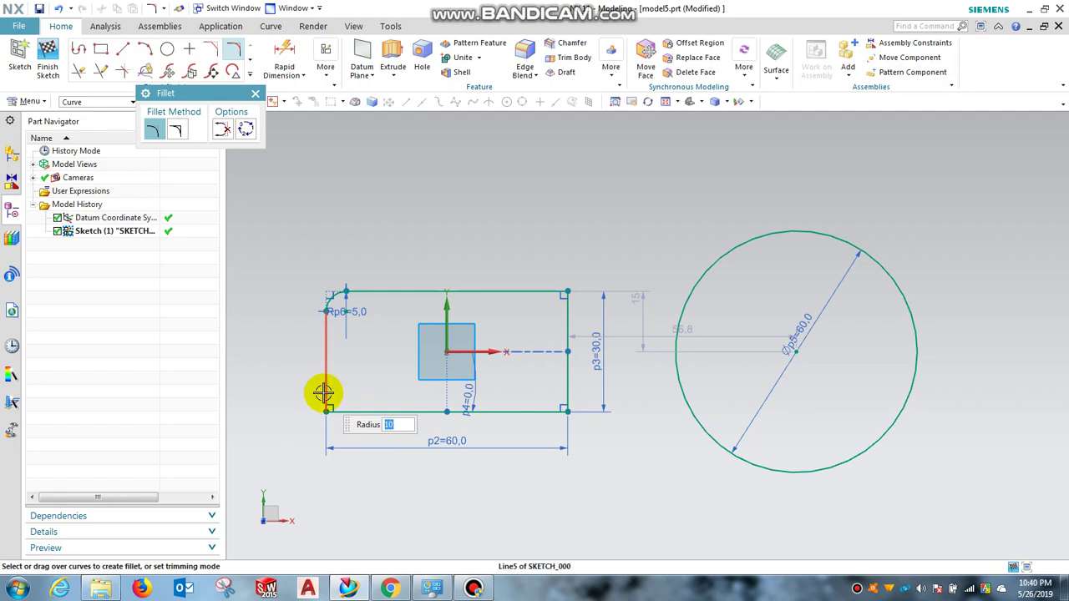
pyautogui.click(327, 385)
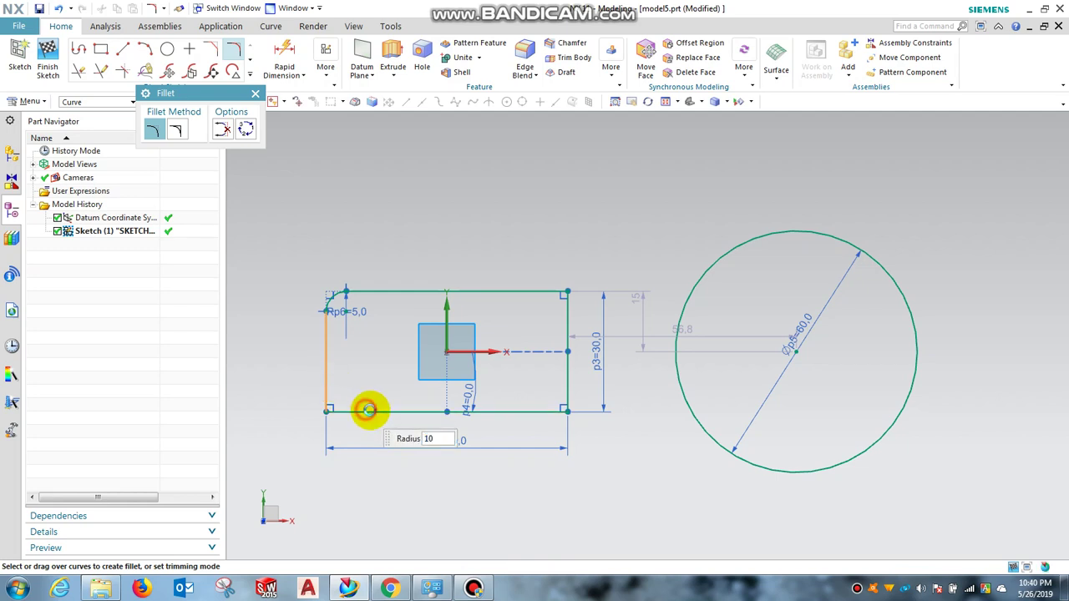
pyautogui.click(369, 410)
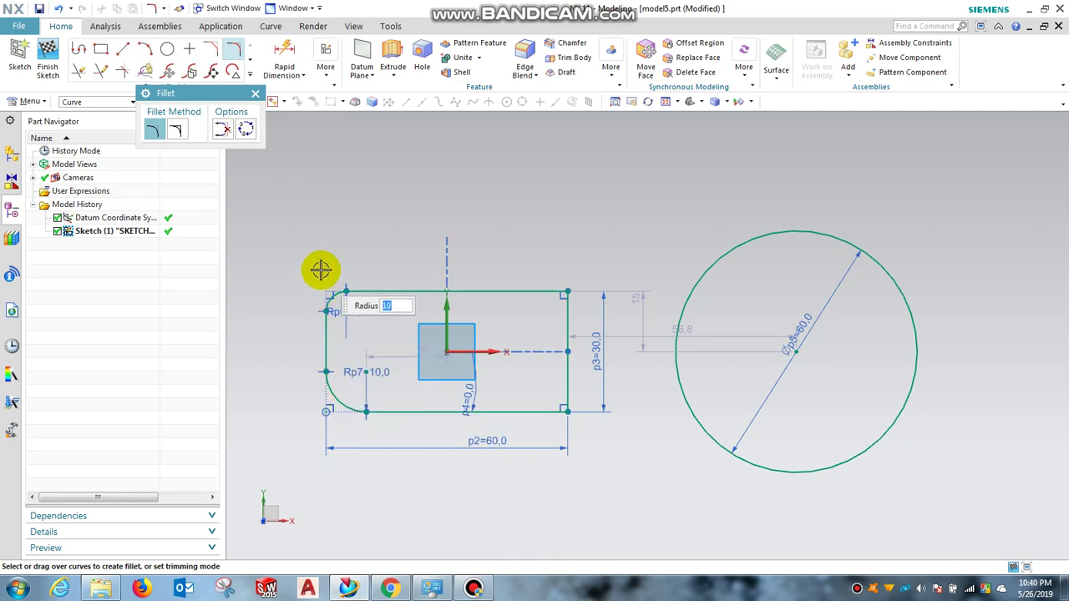
pyautogui.press('Escape')
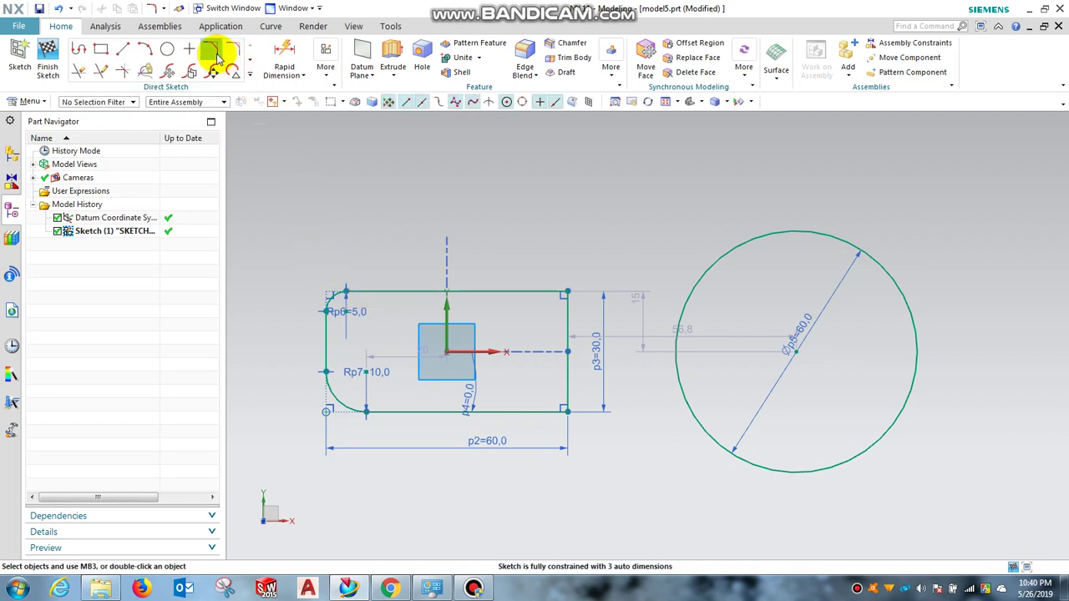
pyautogui.click(212, 52)
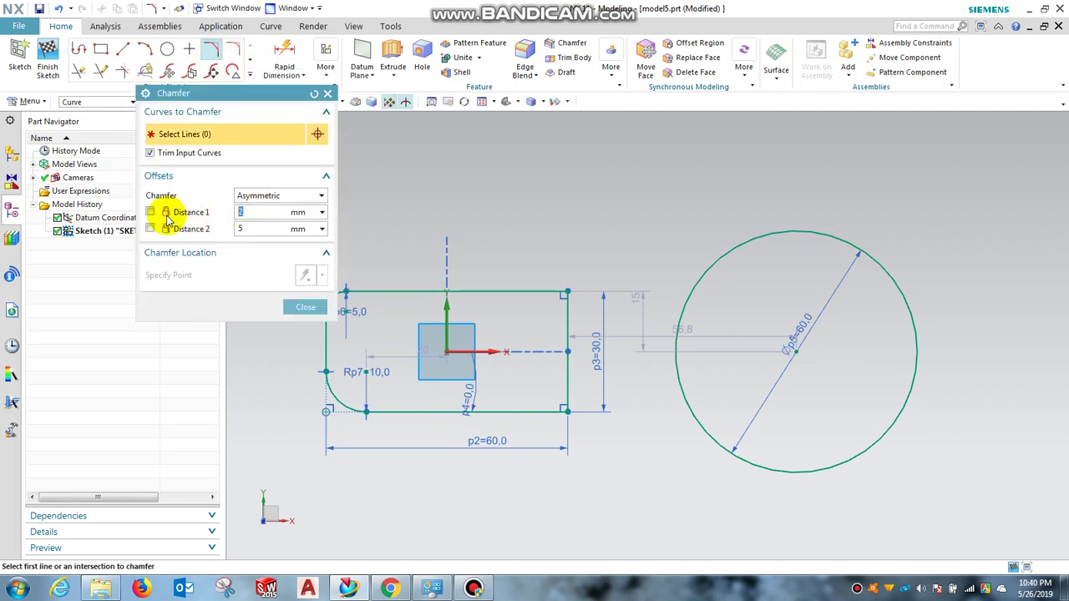
pyautogui.click(262, 195)
pyautogui.click(262, 211)
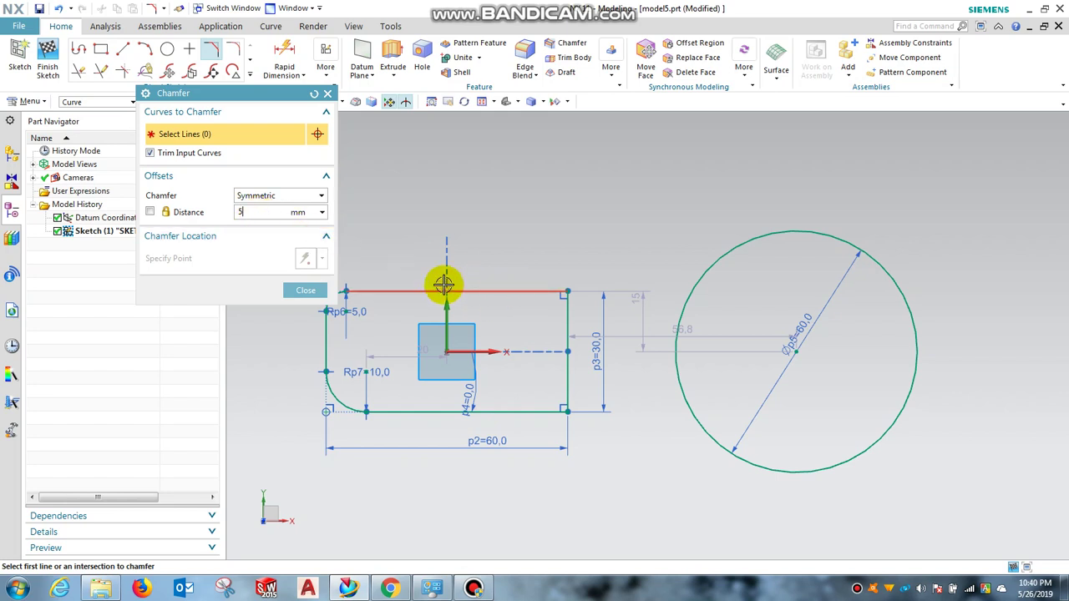
pyautogui.click(507, 292)
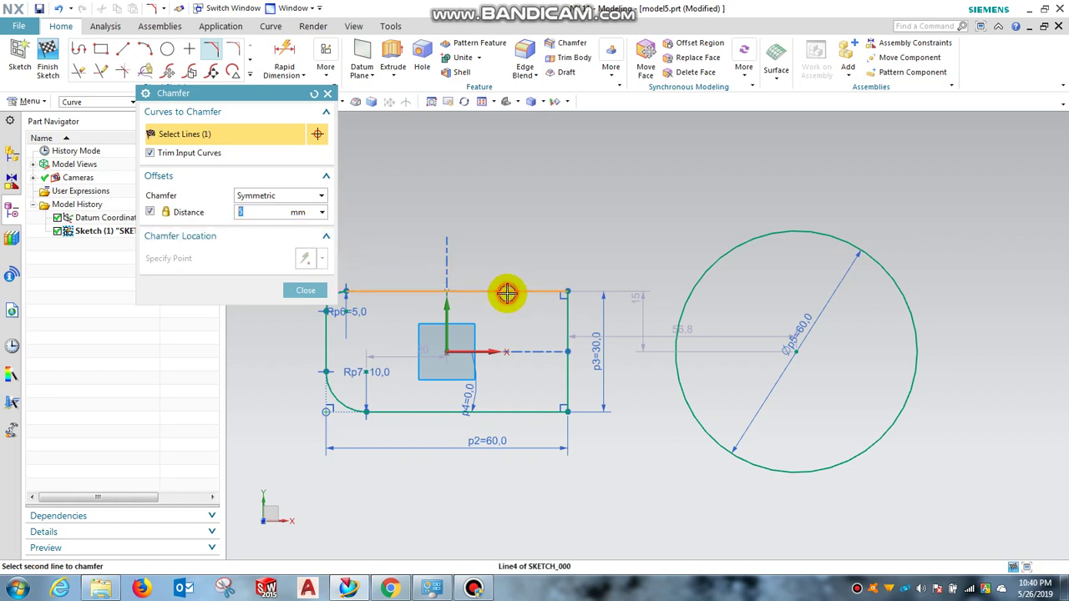
pyautogui.click(566, 330)
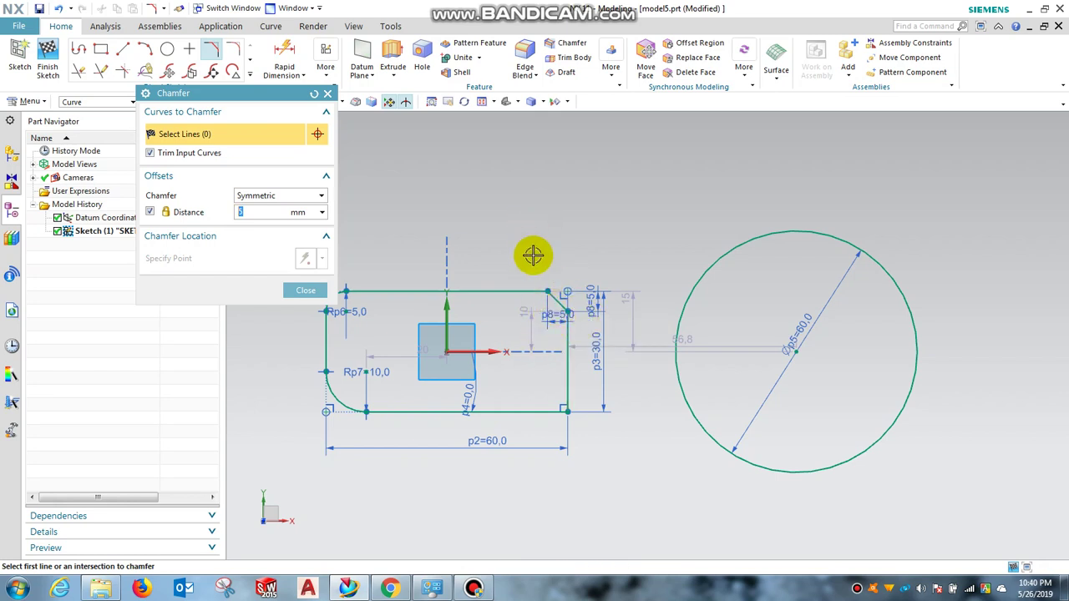
pyautogui.hotkey('ctrl', 'z')
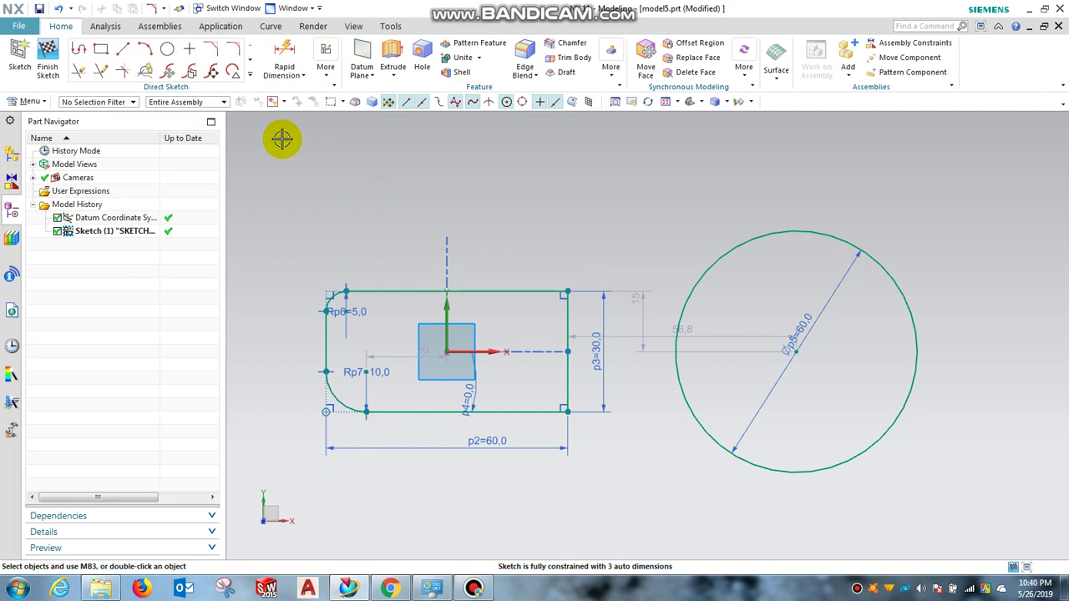
# Step: Chamfer the top-right corner asymmetrically, 5 mm on the top edge and 10 mm on the right edge
pyautogui.click(210, 48)
pyautogui.click(281, 195)
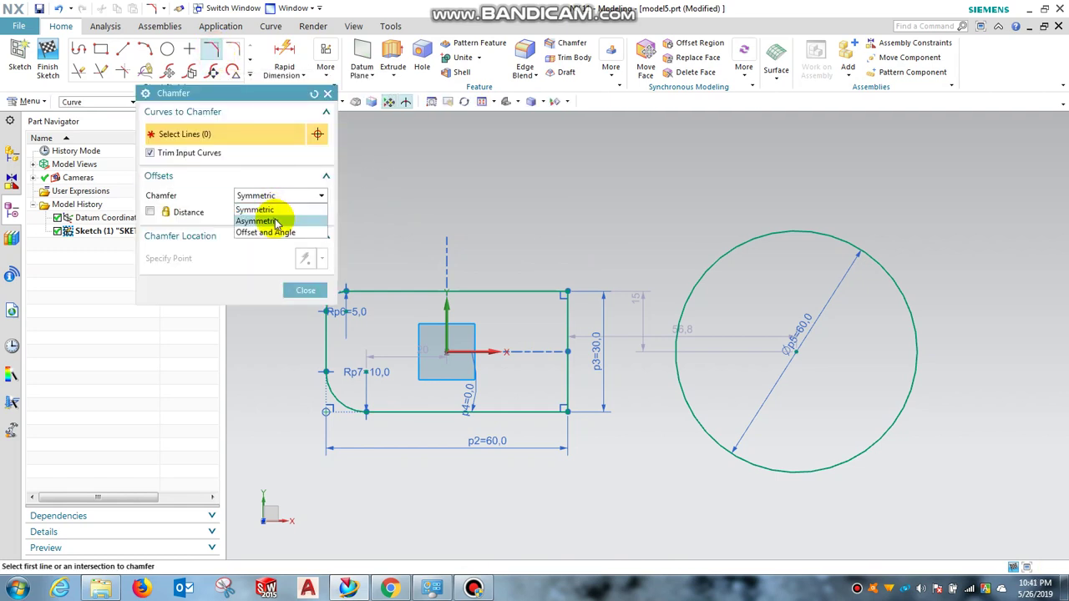
pyautogui.click(268, 218)
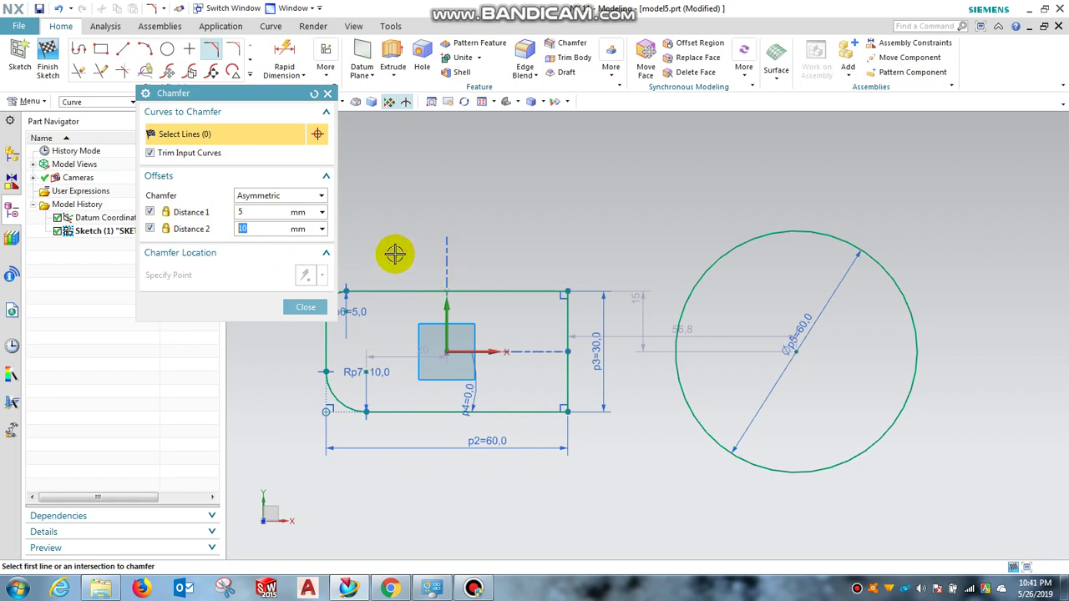
pyautogui.click(526, 290)
pyautogui.click(564, 331)
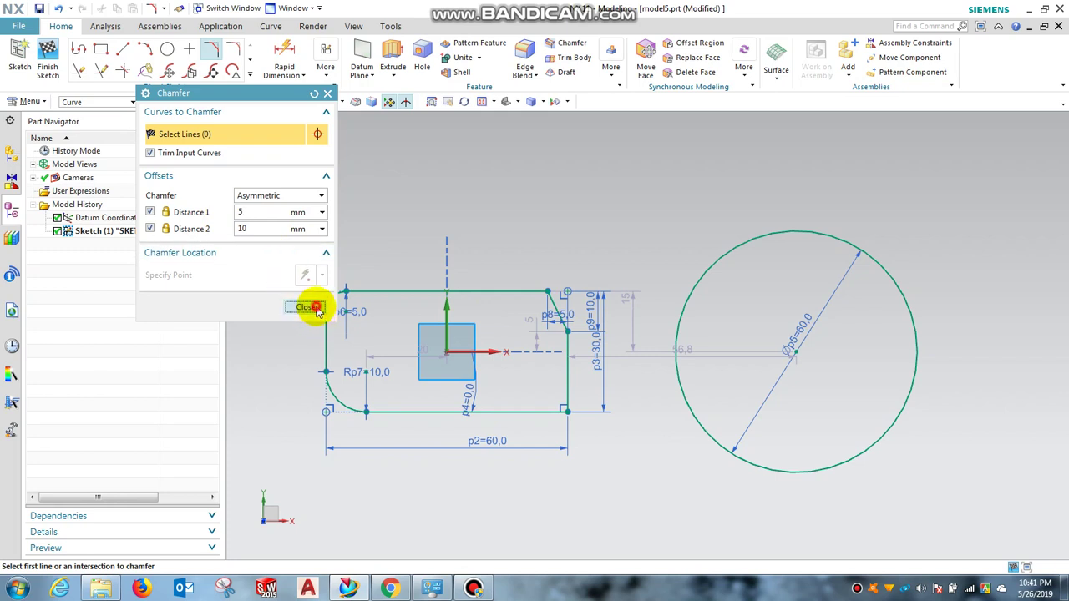
pyautogui.click(309, 308)
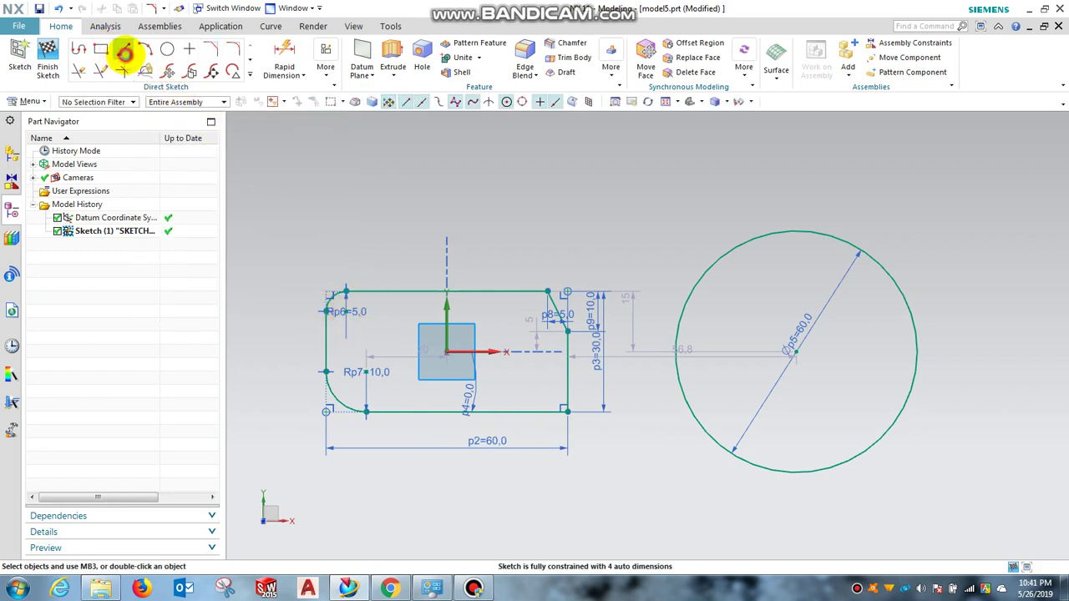
# Step: Draw a 34 mm vertical line up from the origin and a horizontal line from above the circle to its top
pyautogui.click(123, 52)
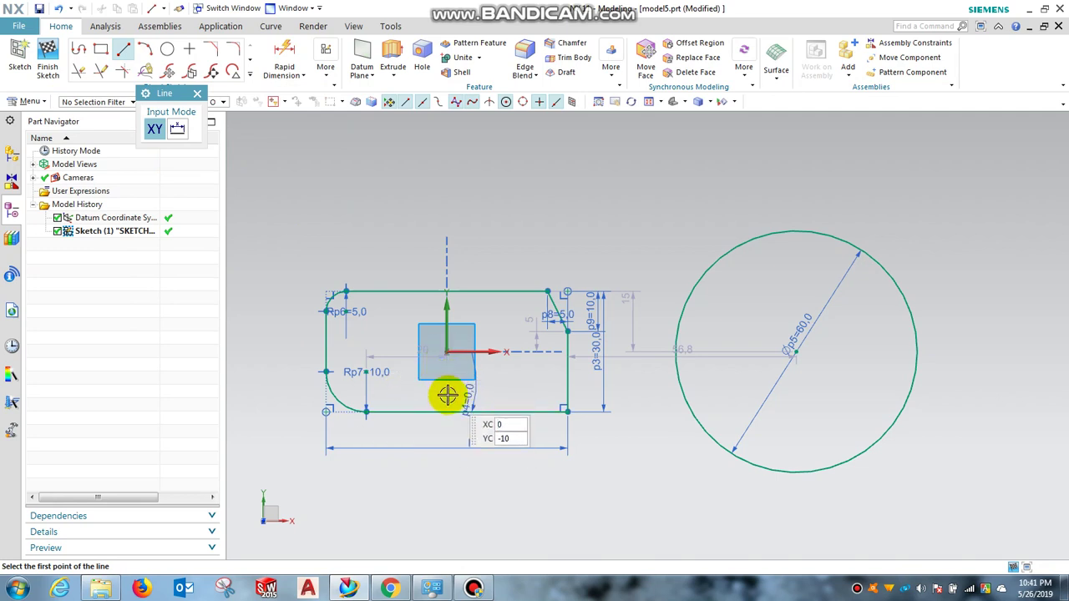
pyautogui.click(446, 350)
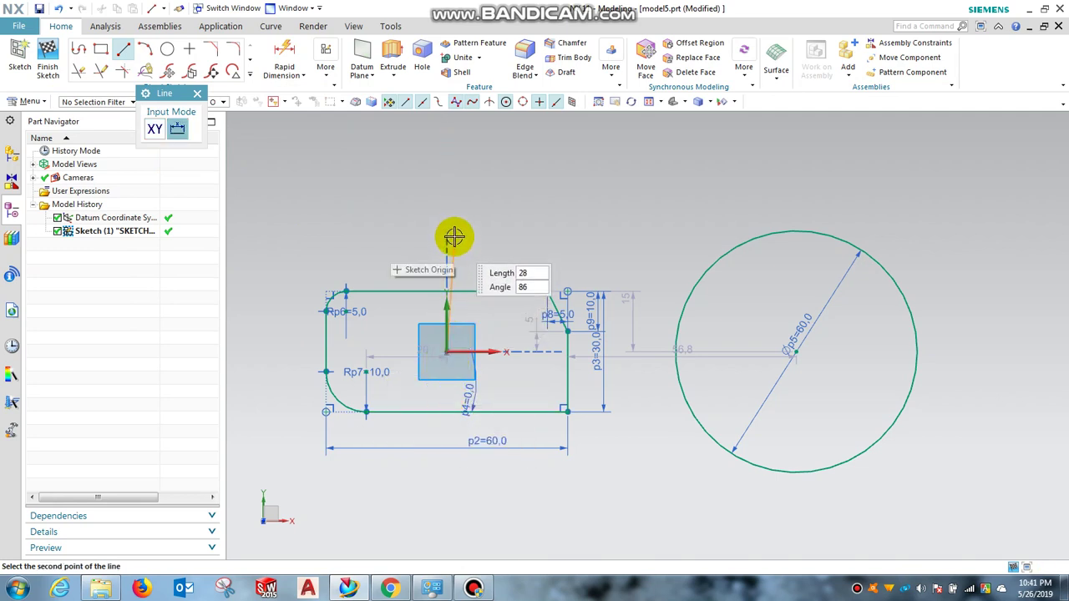
pyautogui.click(441, 216)
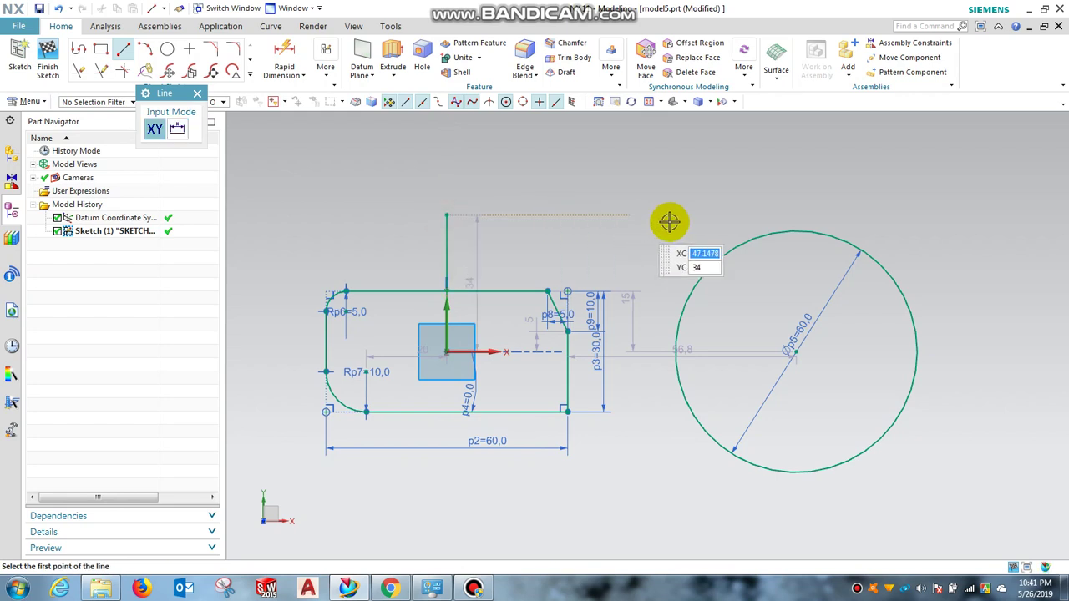
pyautogui.click(817, 214)
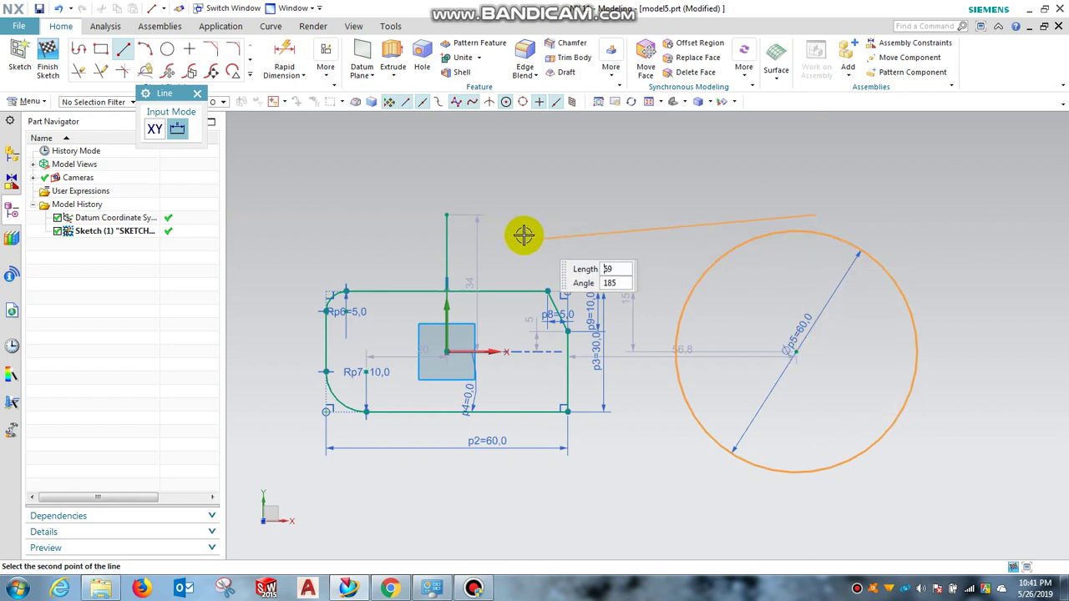
pyautogui.click(447, 216)
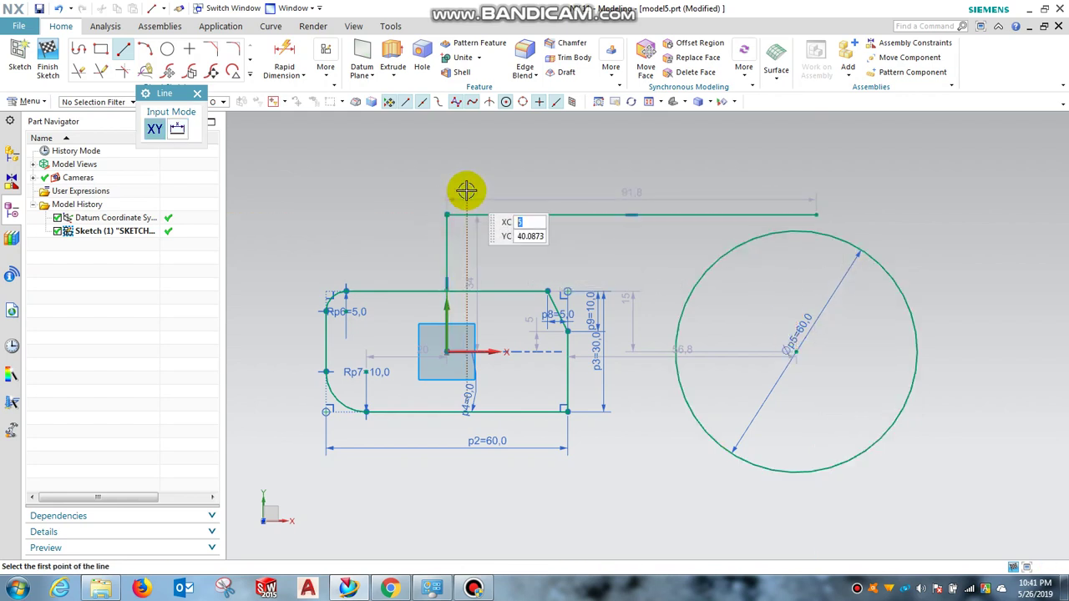
pyautogui.press('Escape')
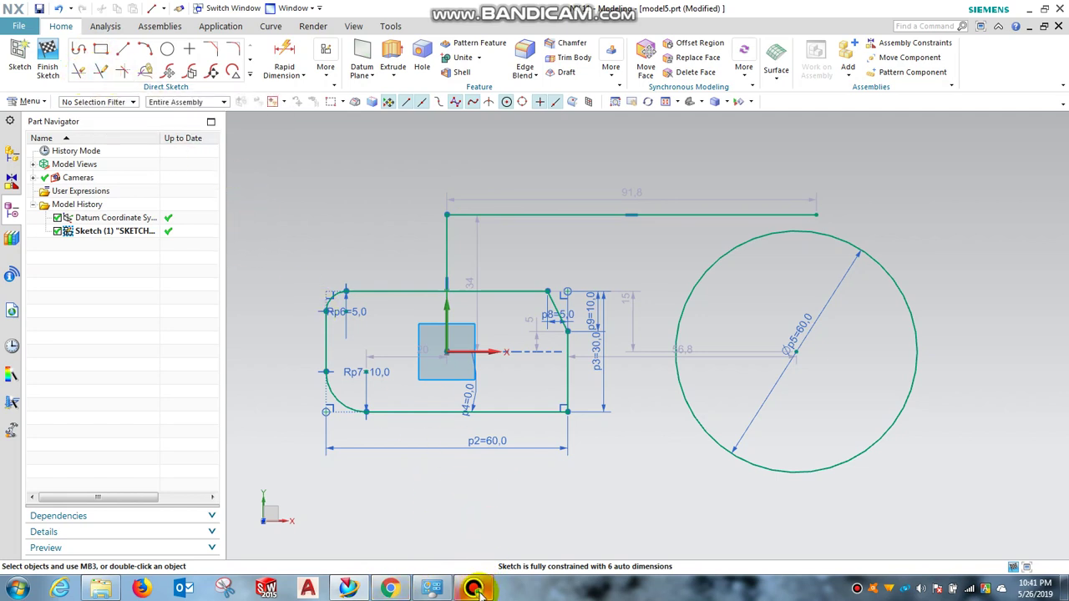
pyautogui.moveTo(473, 588)
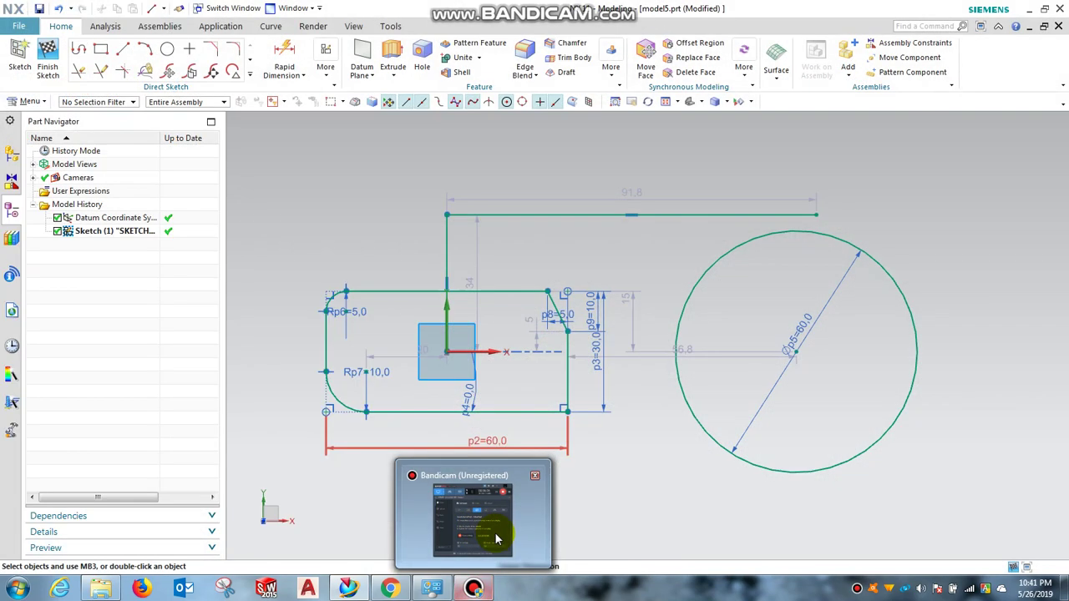
# Step: Quick Trim the vertical line above the rectangle and the top-edge segment near the chamfer
pyautogui.click(476, 522)
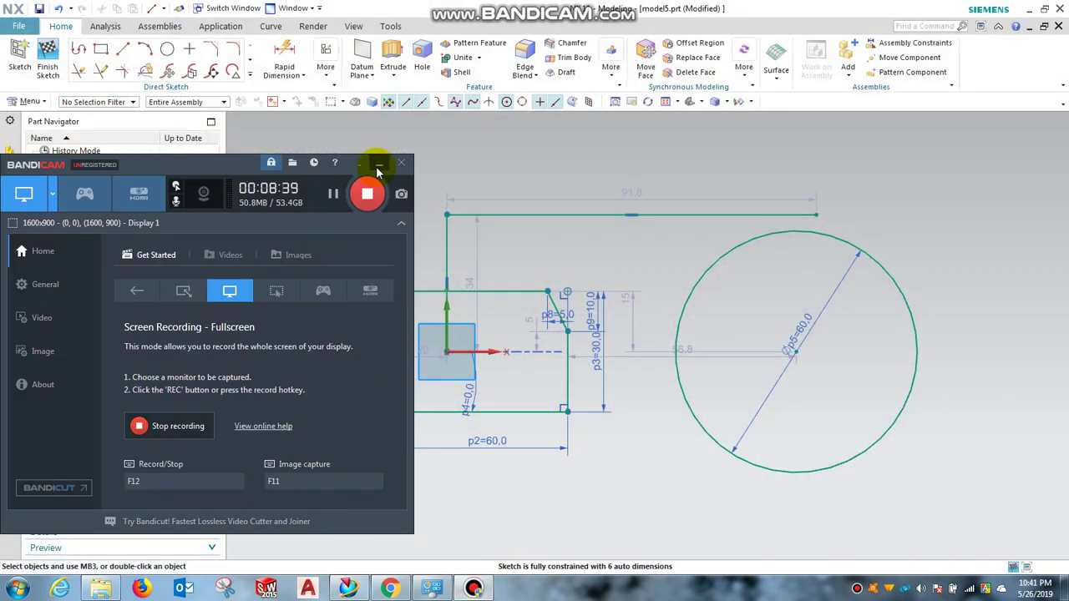
pyautogui.click(377, 163)
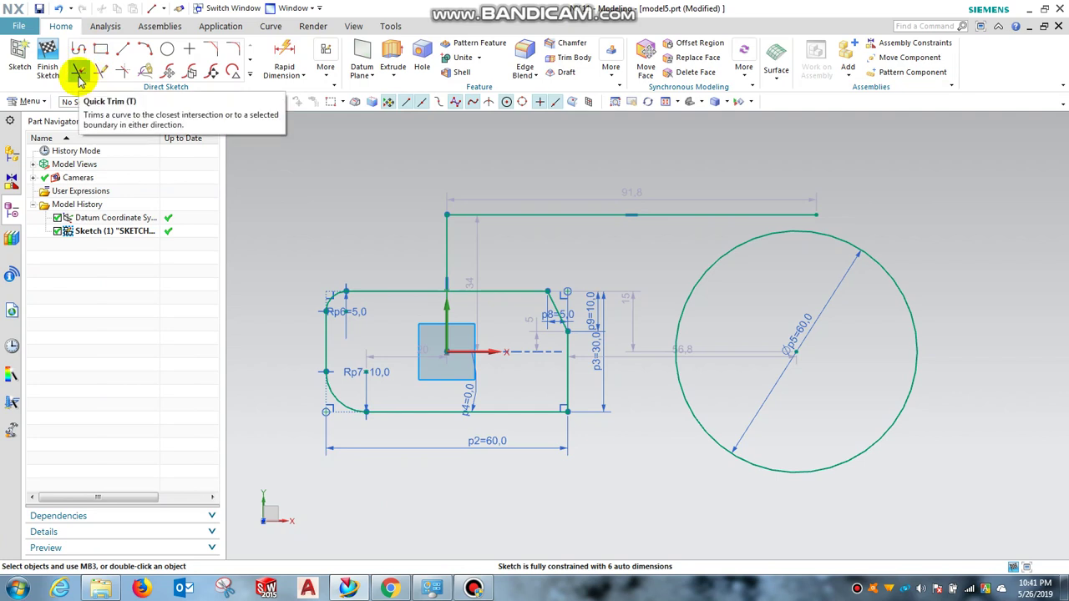
pyautogui.click(78, 73)
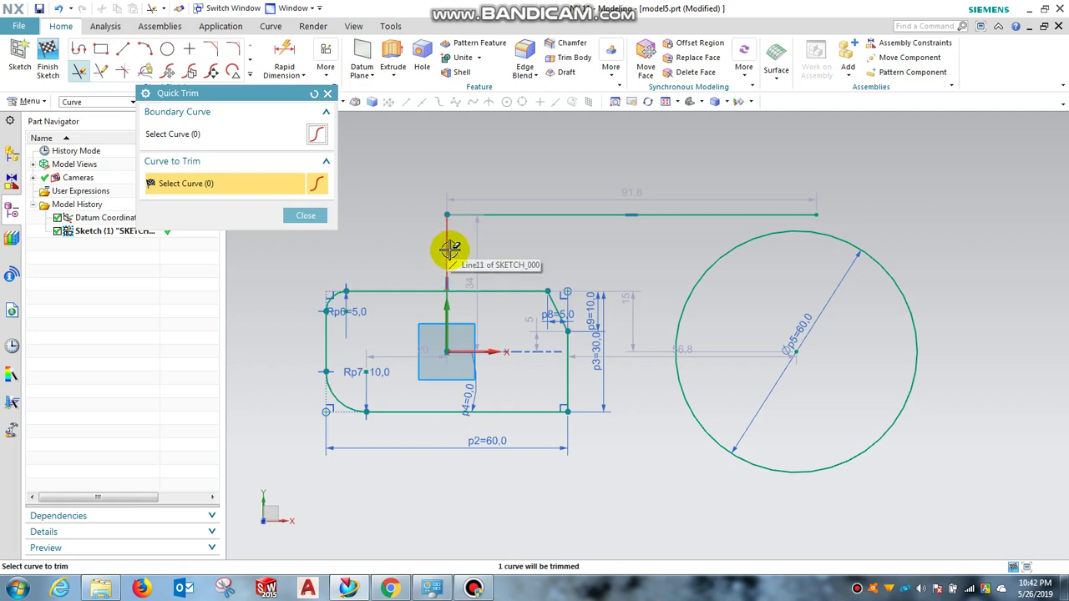
pyautogui.click(450, 248)
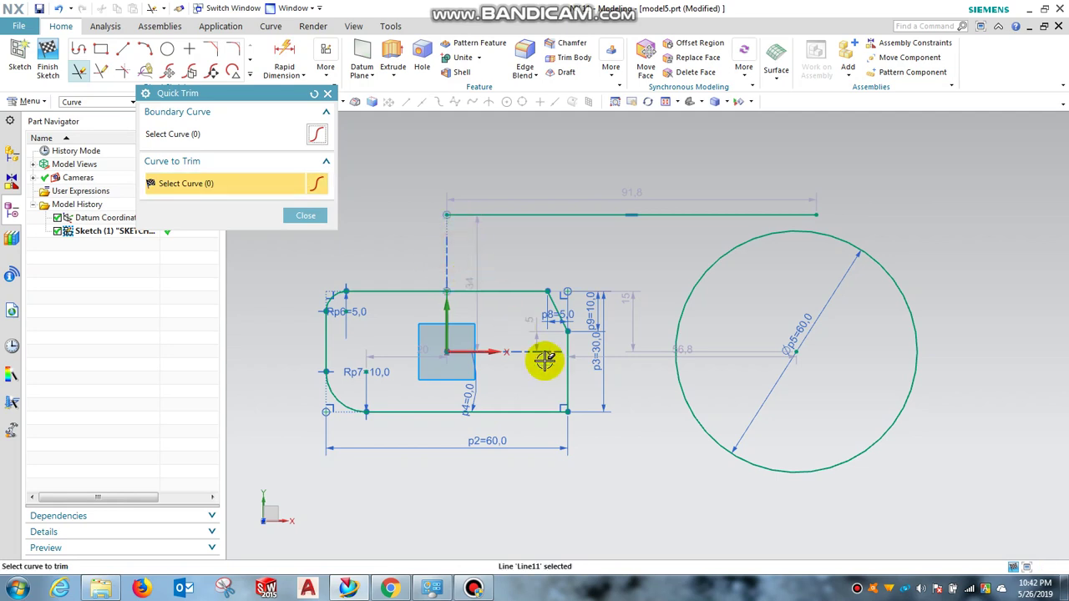
pyautogui.click(512, 292)
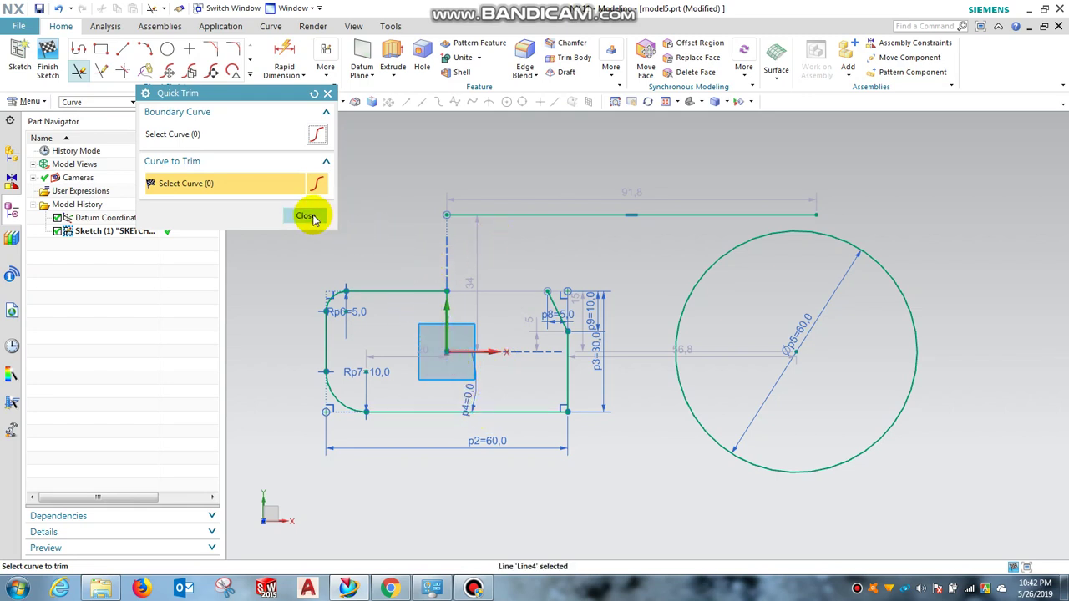
pyautogui.click(307, 216)
pyautogui.click(101, 72)
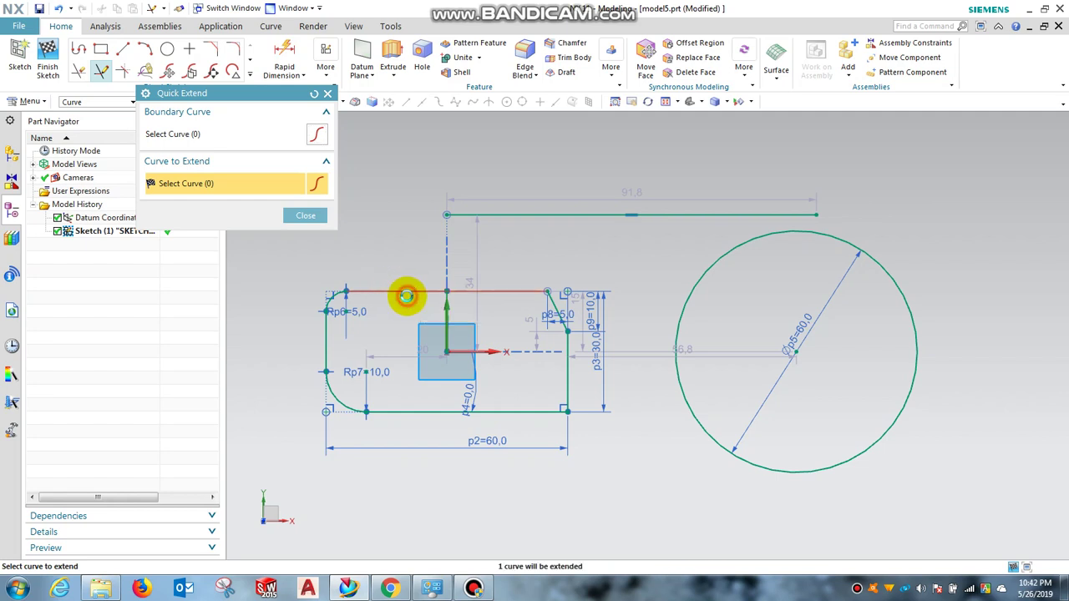
# Step: Extend the vertical line up to the top horizontal line and close Quick Extend
pyautogui.scroll(3, 446, 298)
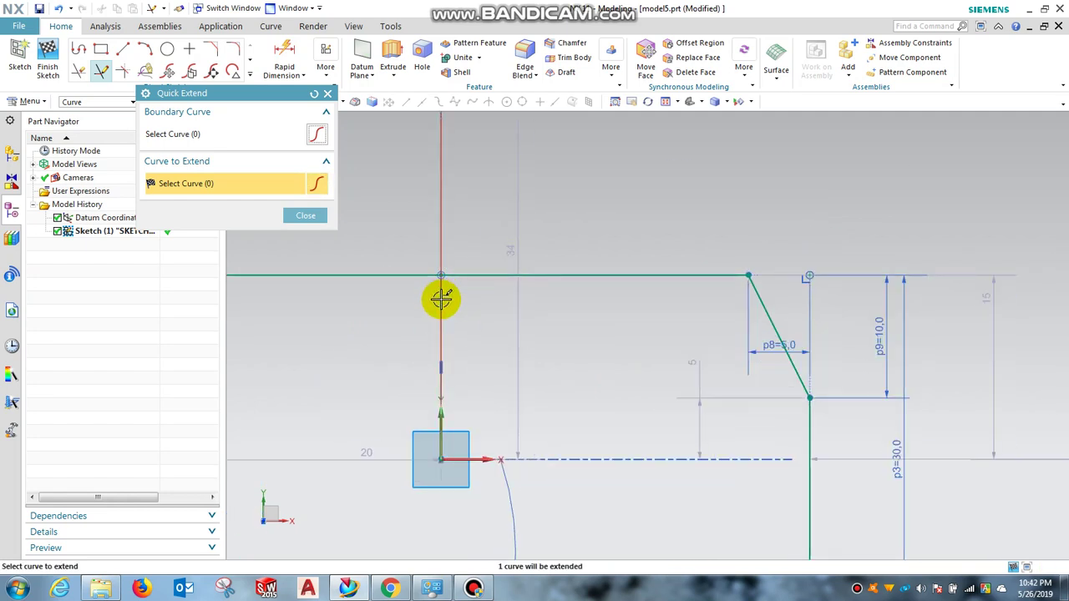
pyautogui.scroll(-1, 441, 299)
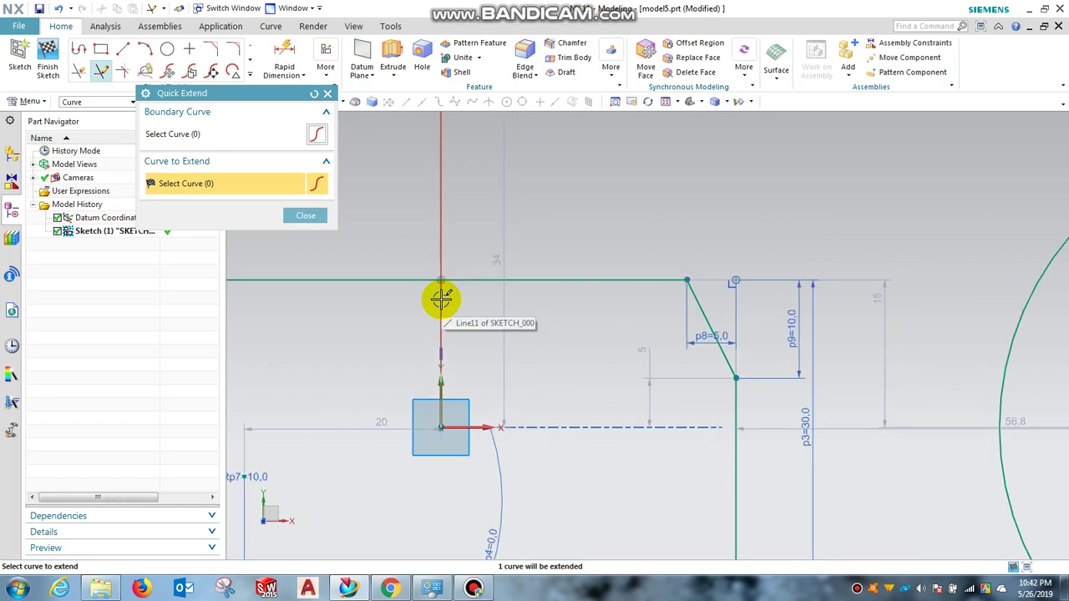
pyautogui.scroll(-1, 490, 346)
pyautogui.scroll(-1, 484, 357)
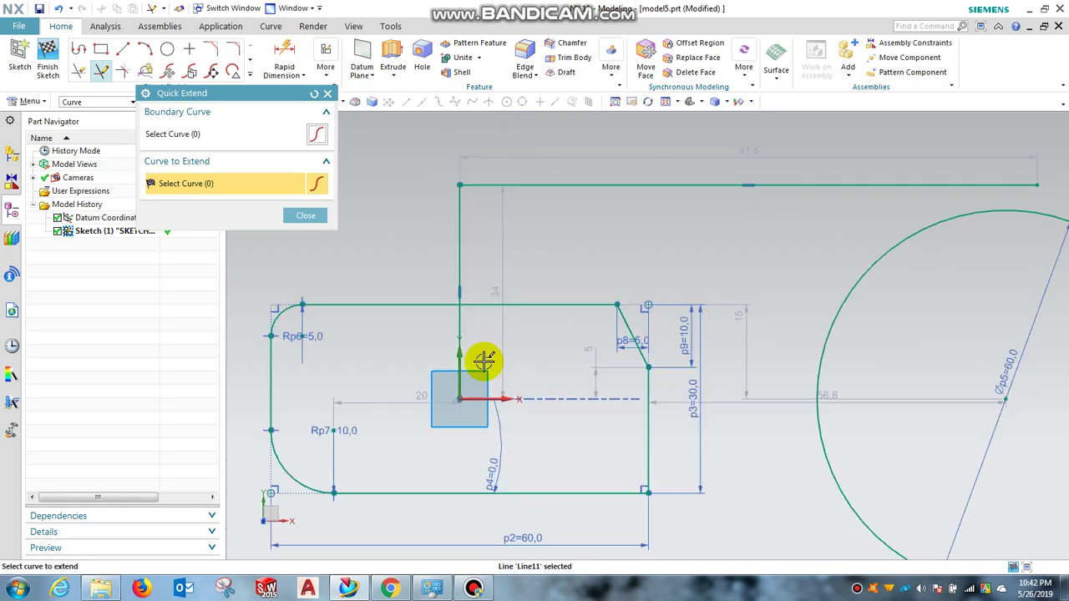
pyautogui.click(306, 216)
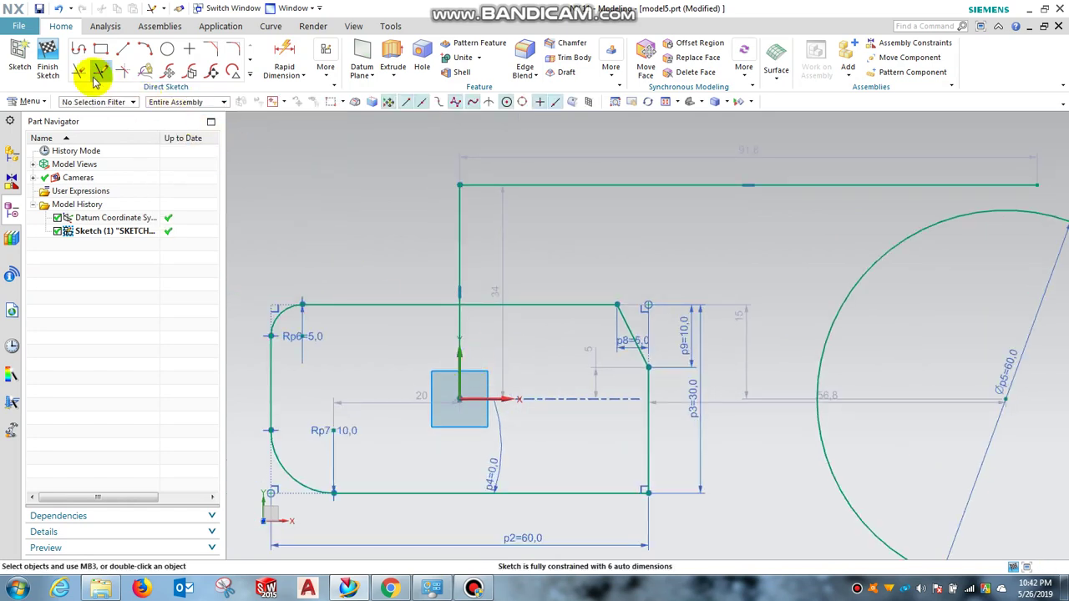